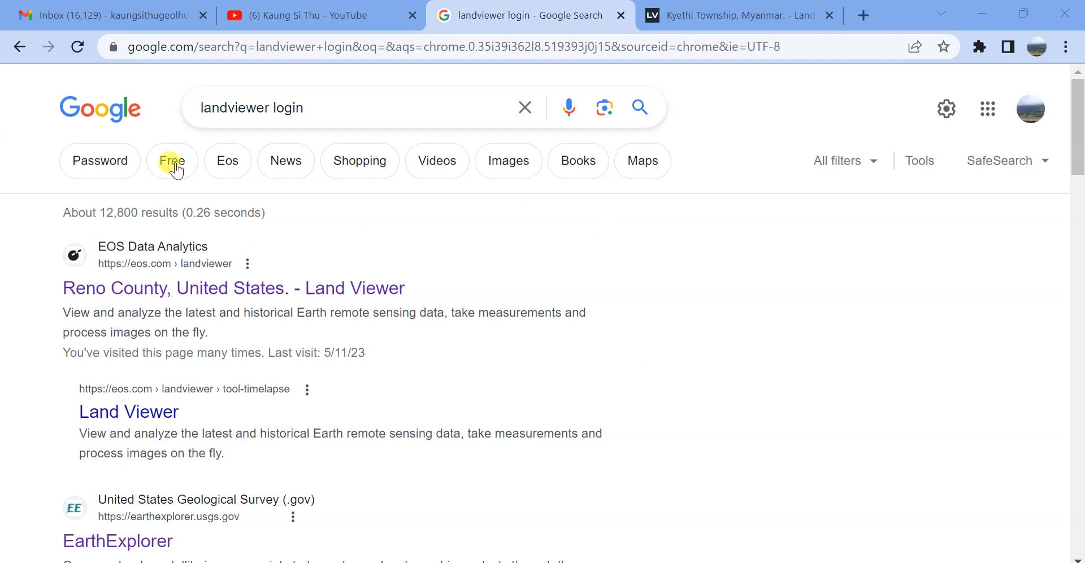
# Switch to the already open LandViewer page and dismiss the Crop Monitoring promotion in the scene list.
pyautogui.click(210, 126)
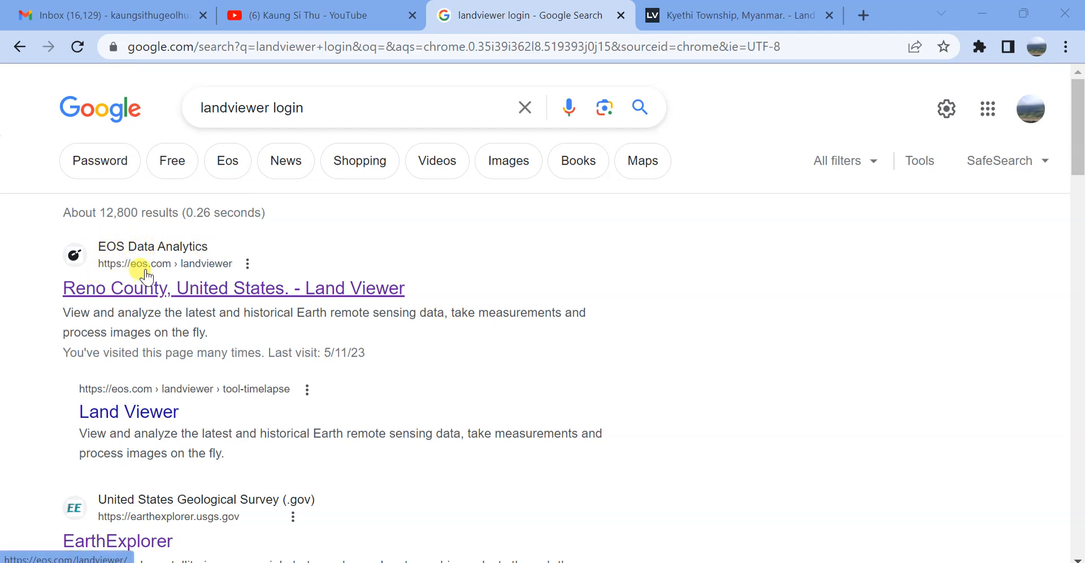
pyautogui.rightClick(172, 292)
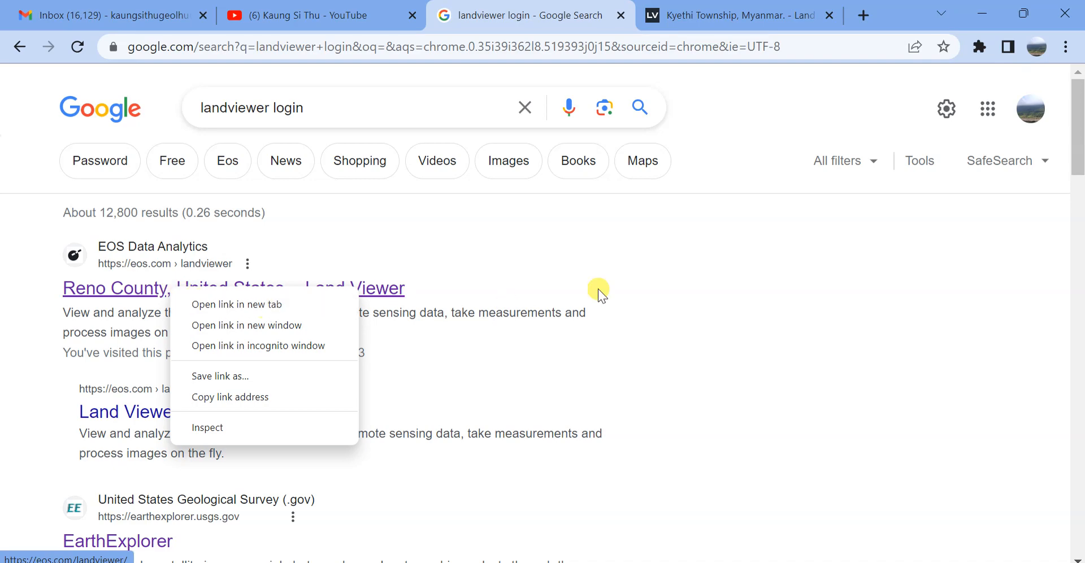
pyautogui.click(763, 12)
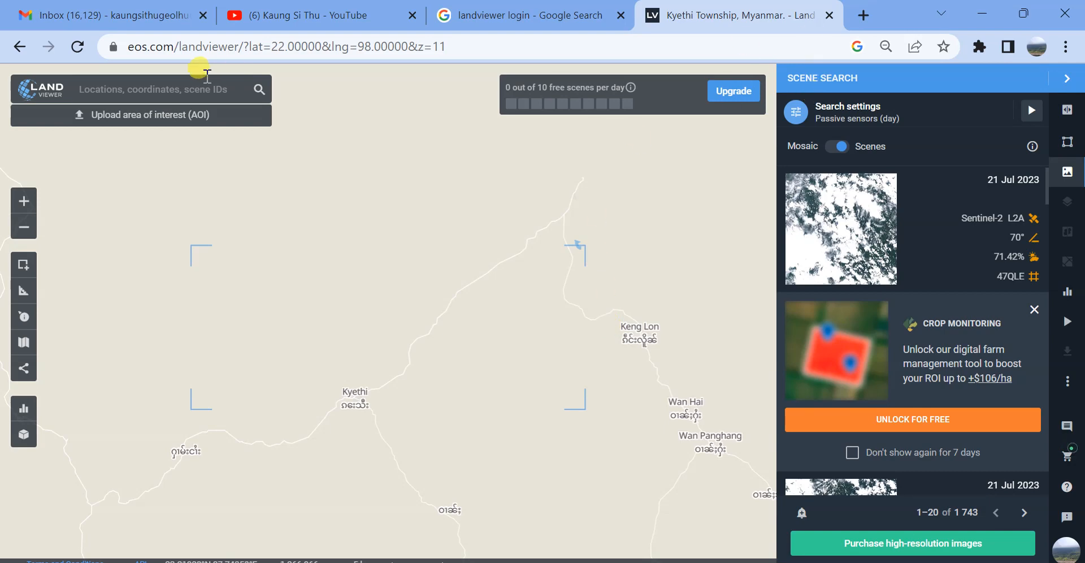
pyautogui.click(1033, 312)
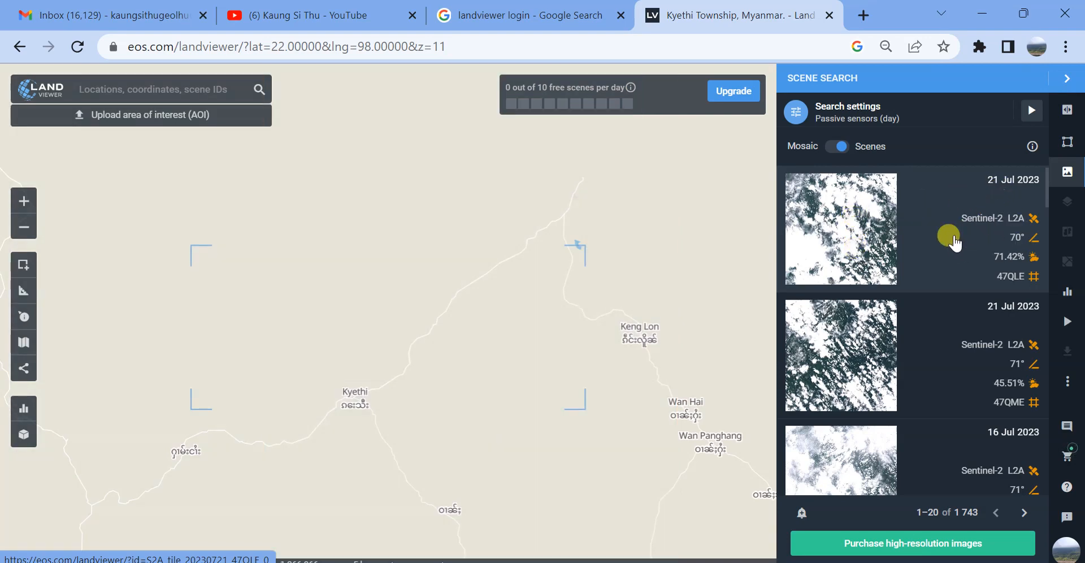
# Find Yangon, Myanmar (Burma) with the location search and remove the area-of-interest rectangle drawn around it.
pyautogui.scroll(-8, 948, 238)
pyautogui.scroll(-2, 941, 285)
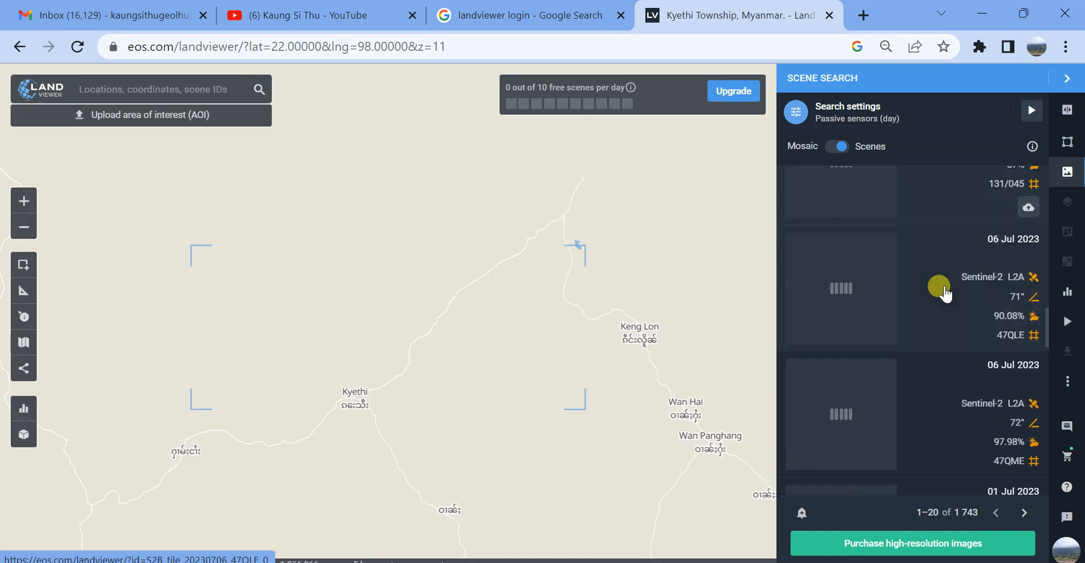
pyautogui.scroll(10, 935, 282)
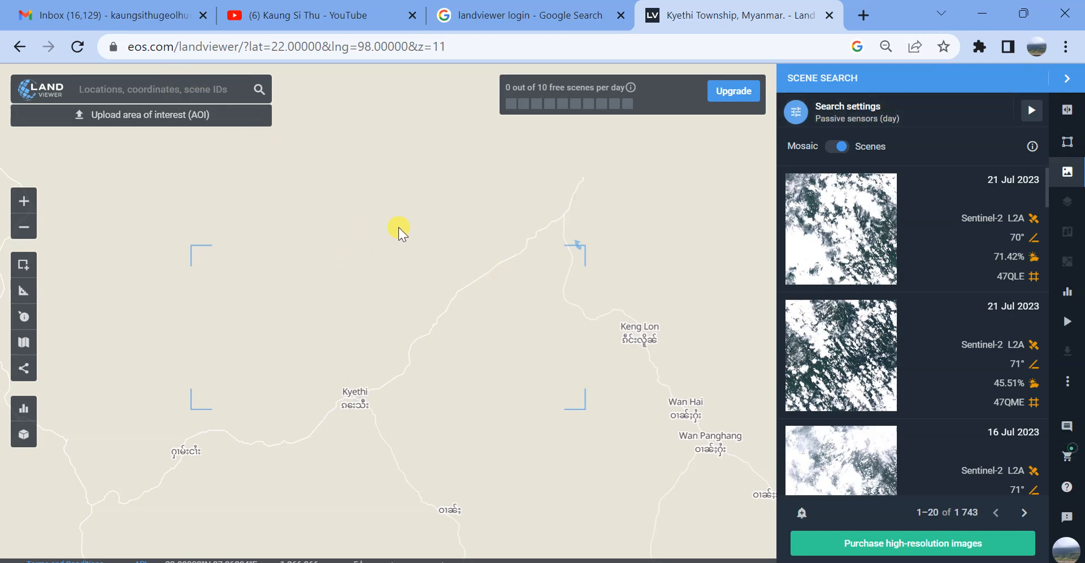
pyautogui.scroll(-6, 399, 227)
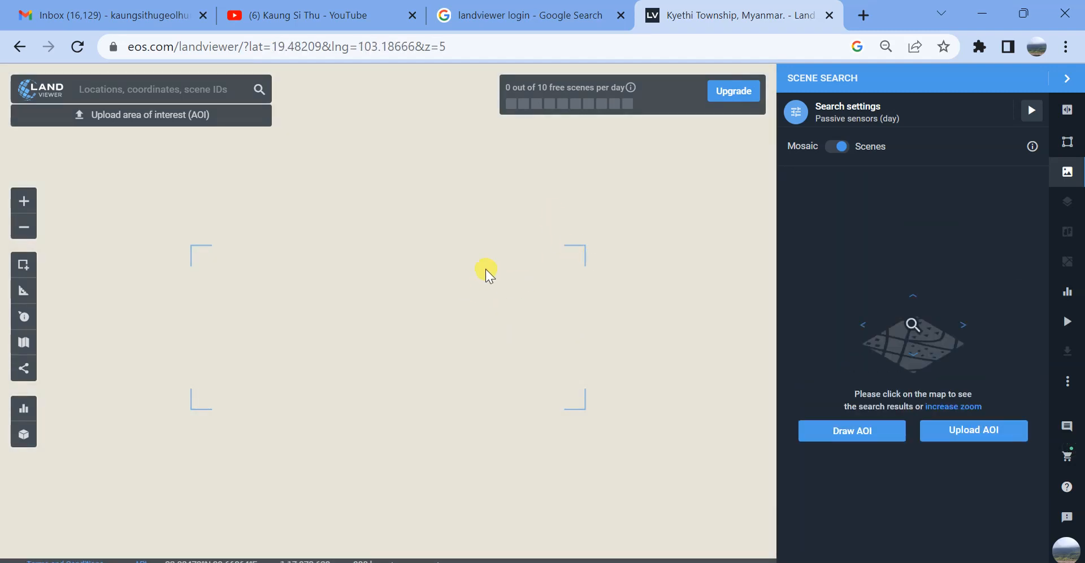
pyautogui.scroll(2, 512, 294)
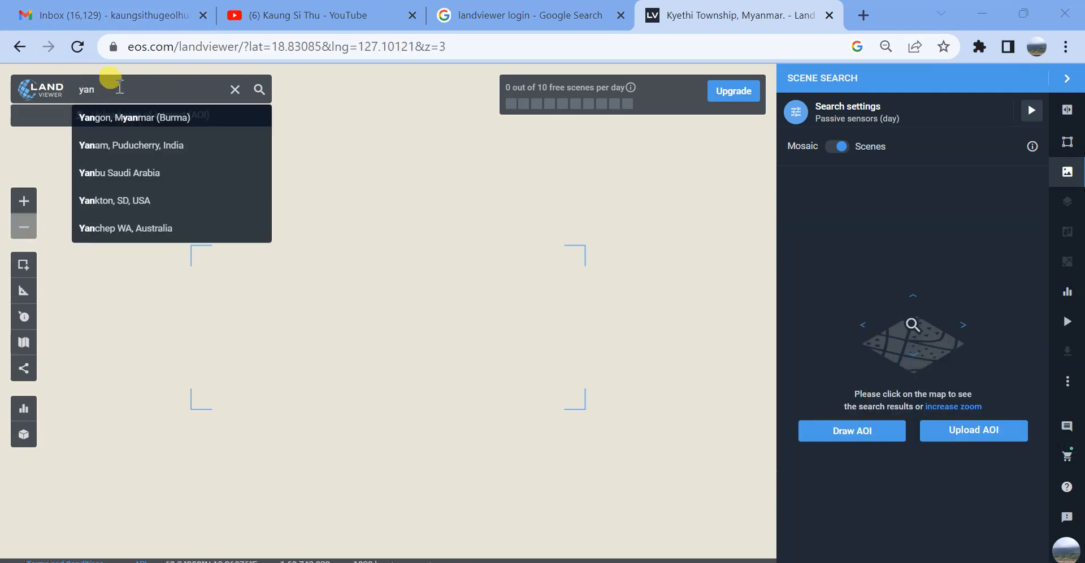
pyautogui.click(134, 117)
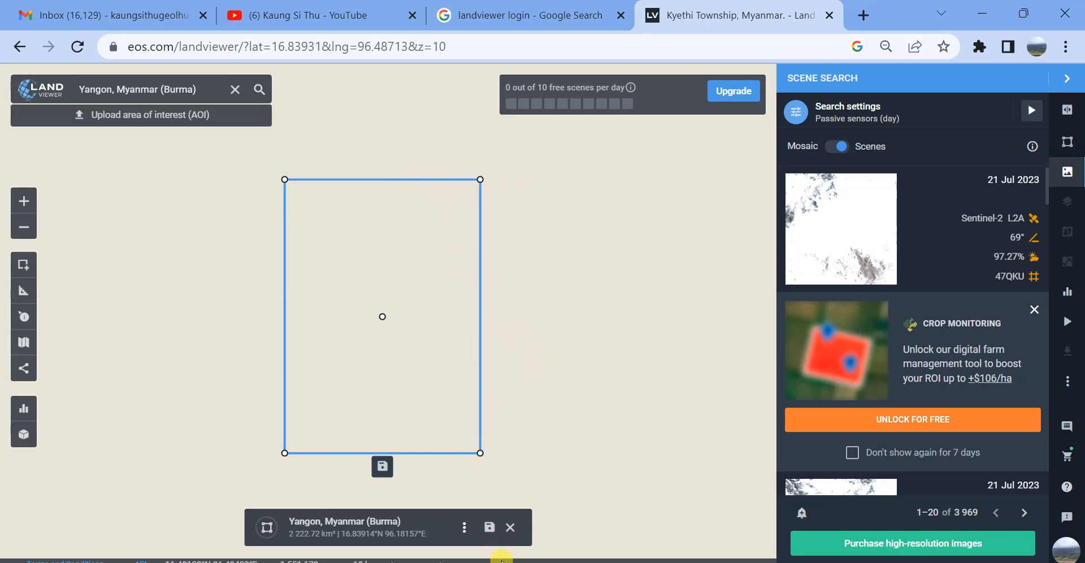
pyautogui.click(510, 527)
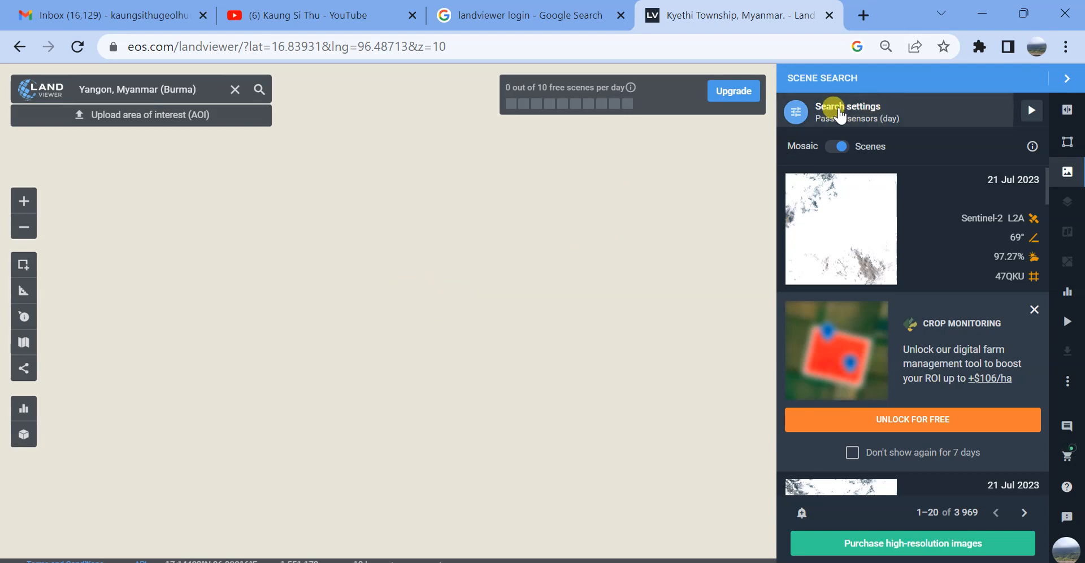
# Limit the scene search to a maximum cloudiness of 3%, leaving the date range empty.
pyautogui.click(909, 115)
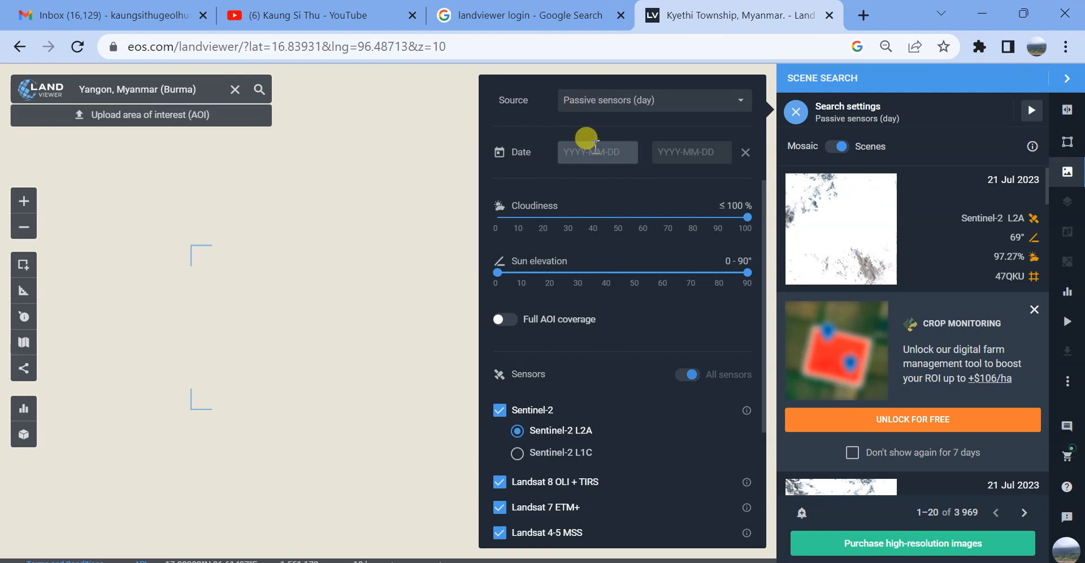
pyautogui.click(610, 151)
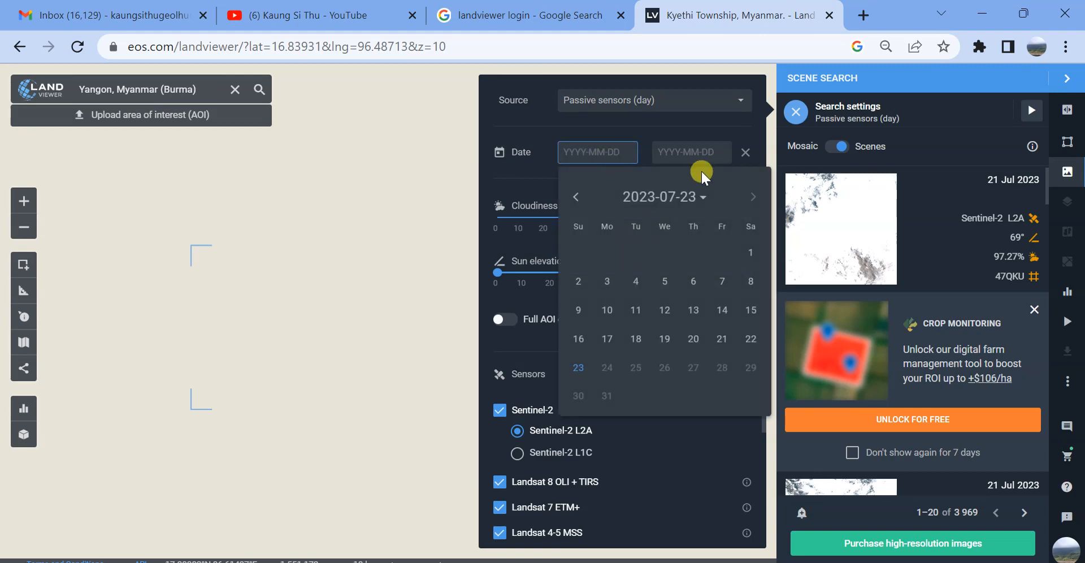
pyautogui.click(527, 155)
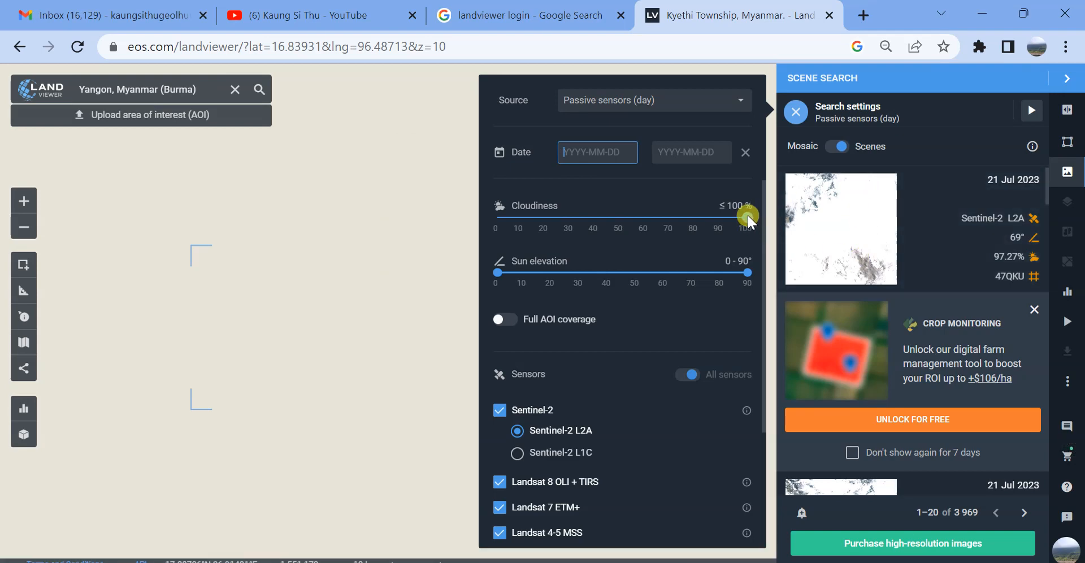
pyautogui.moveTo(746, 221); pyautogui.dragTo(530, 224)
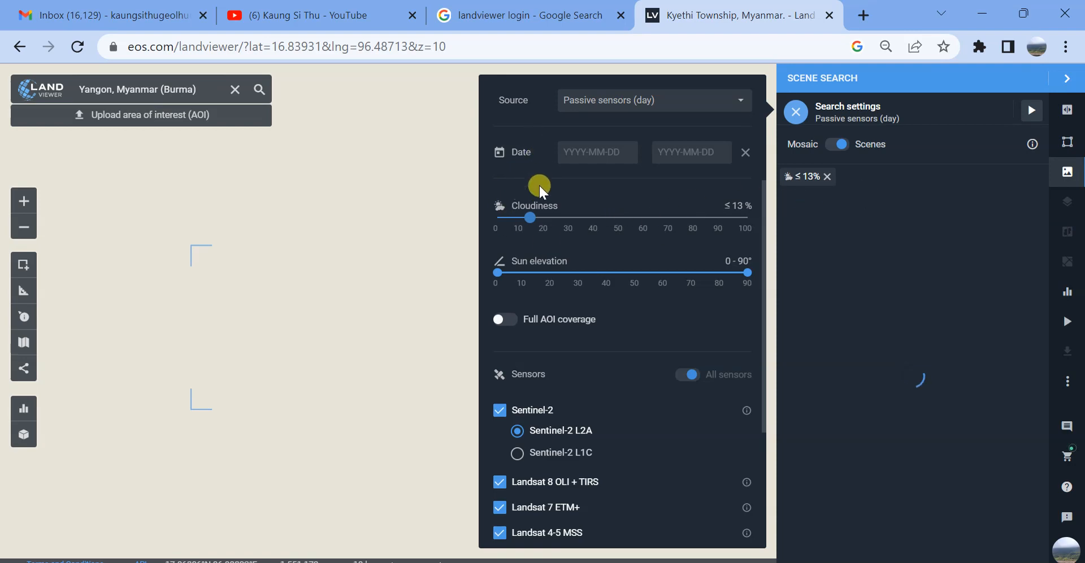
pyautogui.click(500, 218)
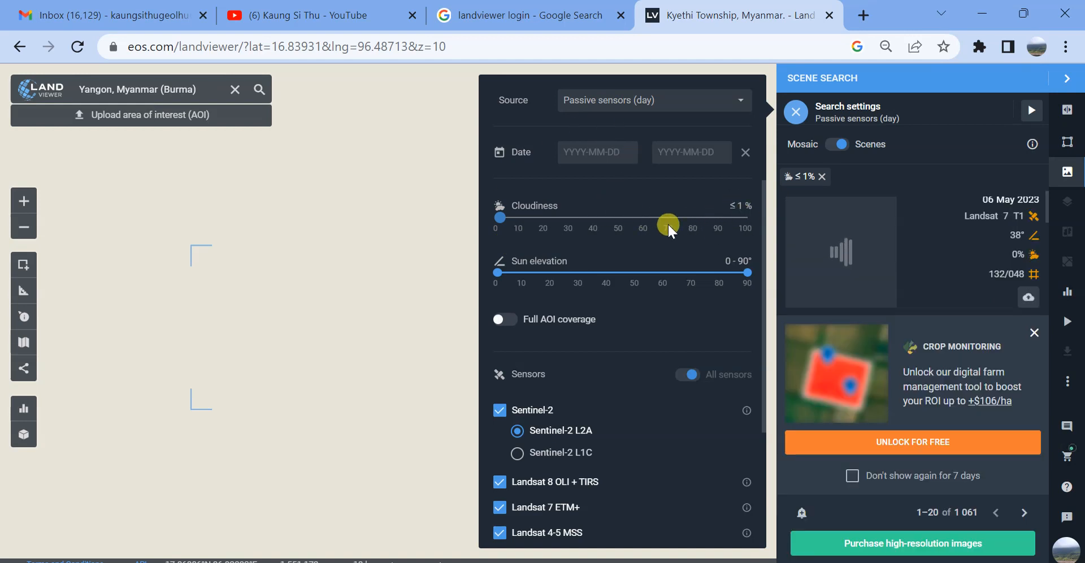
pyautogui.moveTo(503, 216); pyautogui.dragTo(505, 214)
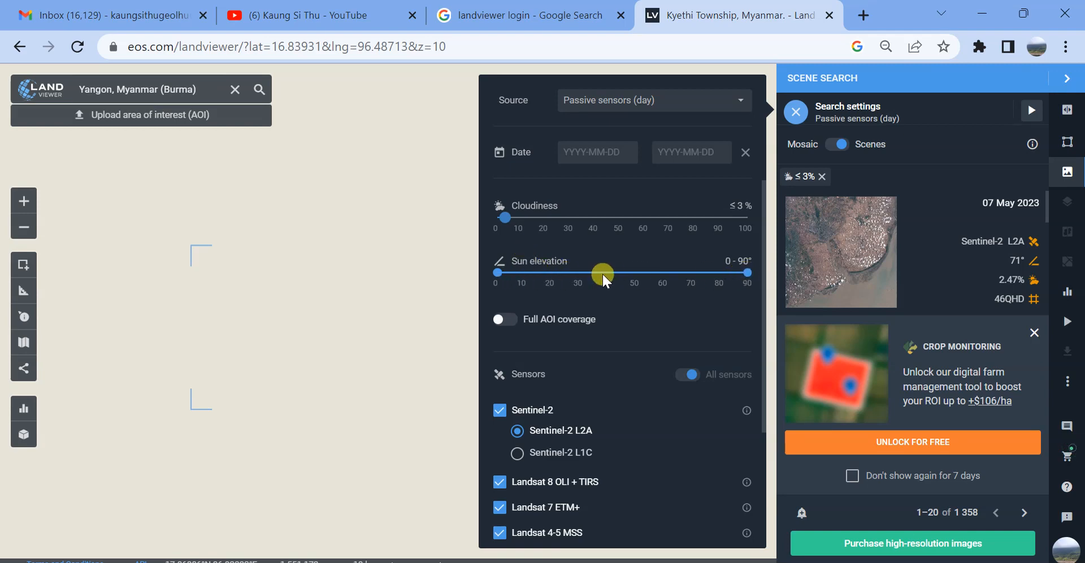
# Restrict the search sensors to Landsat 8 OLI + TIRS by deselecting Sentinel-2, the other Landsat sensors, all CBERS-4 sensors and NAIP.
pyautogui.scroll(-2, 599, 263)
pyautogui.scroll(2, 628, 263)
pyautogui.scroll(-2, 594, 262)
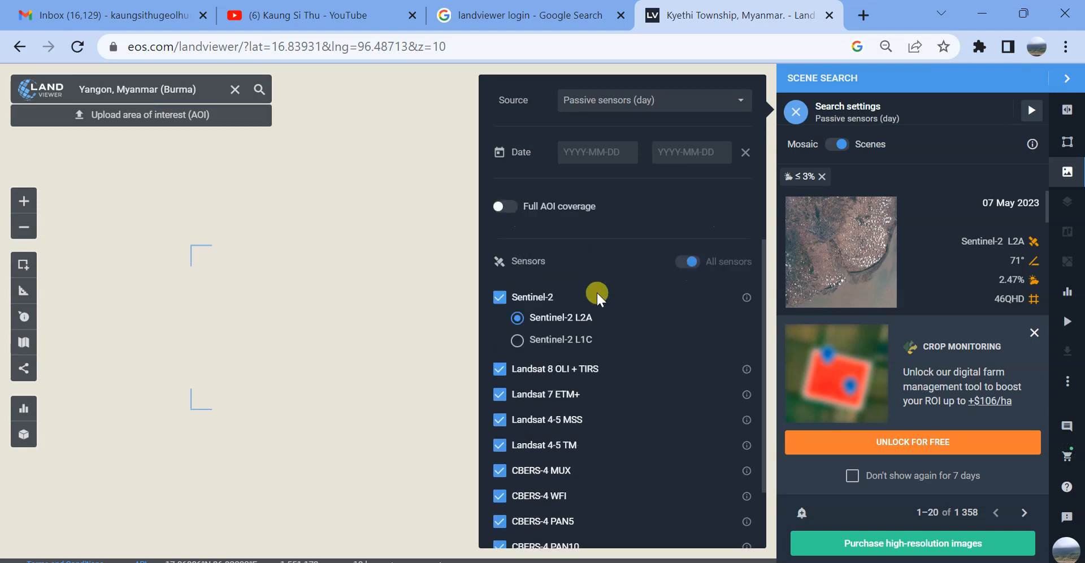
pyautogui.scroll(-1, 597, 293)
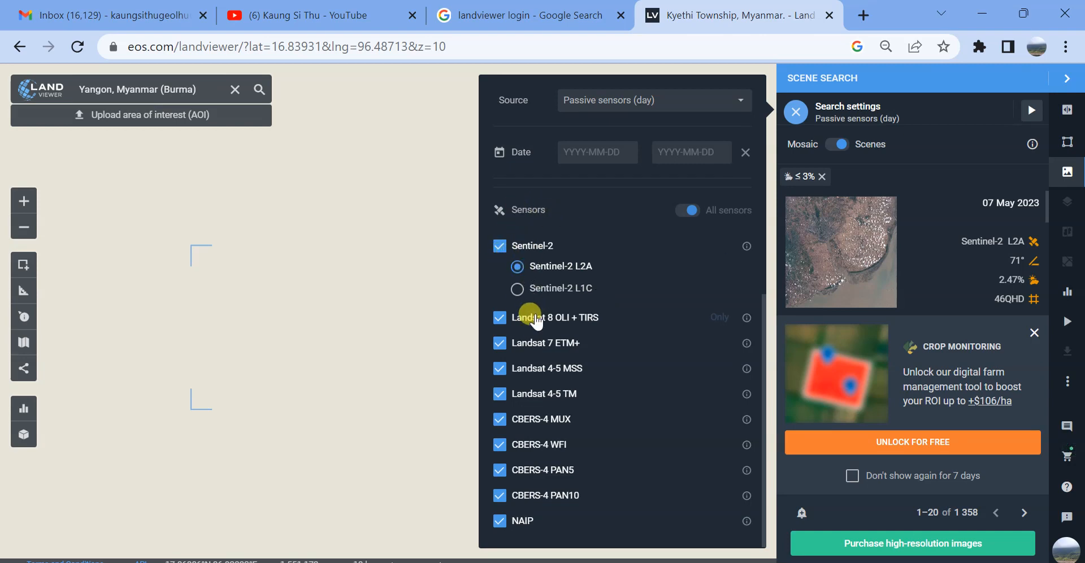
pyautogui.click(499, 521)
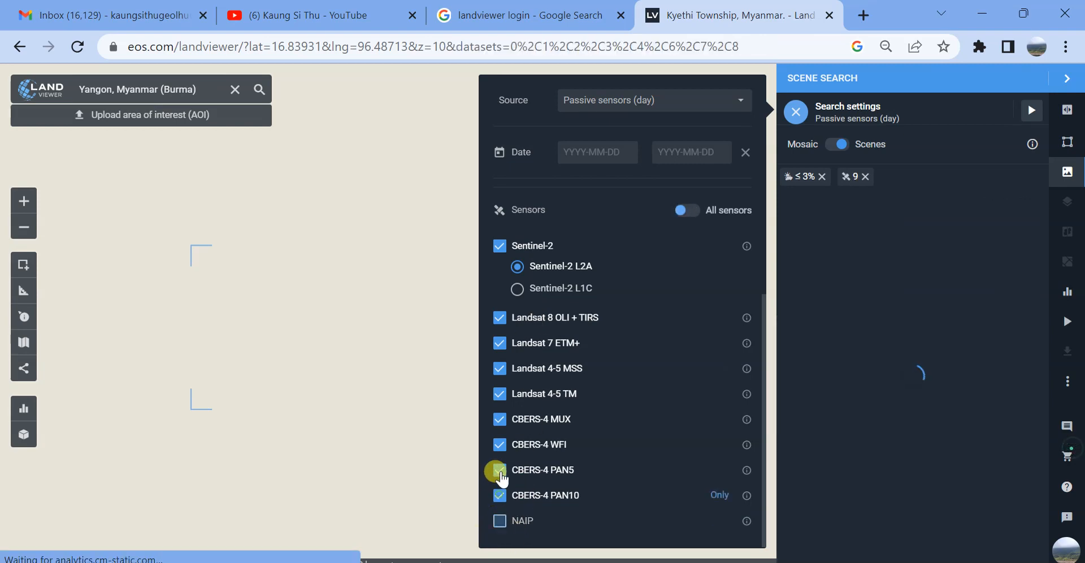
pyautogui.click(500, 471)
pyautogui.click(499, 445)
pyautogui.click(500, 394)
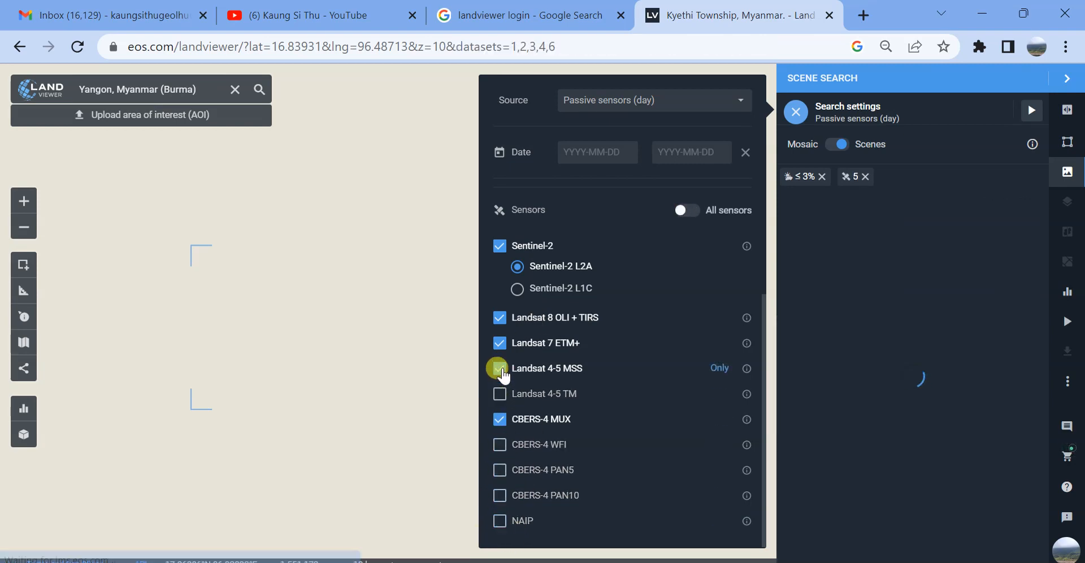
pyautogui.click(499, 368)
pyautogui.click(499, 343)
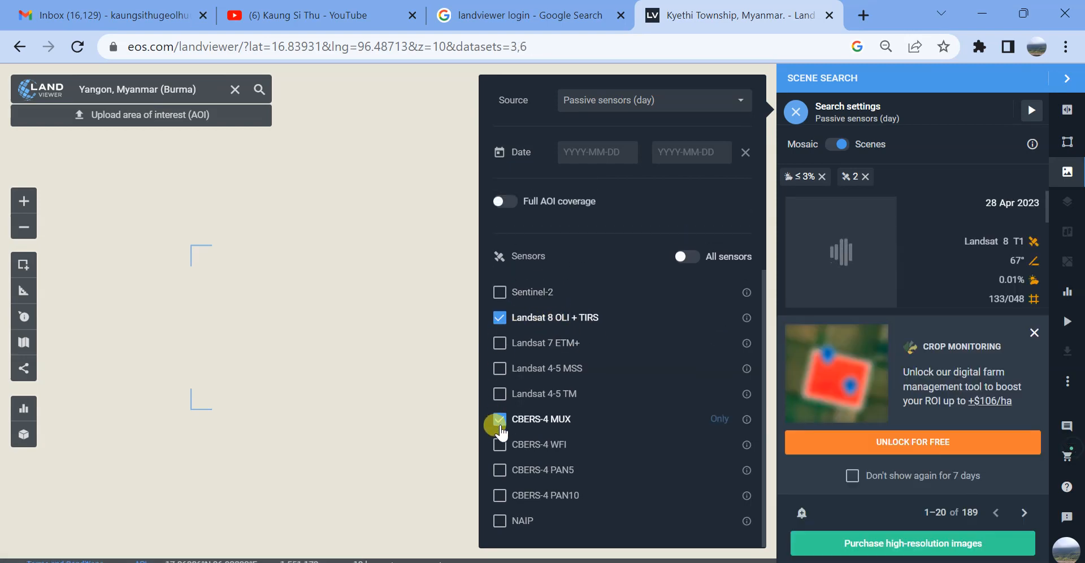
pyautogui.click(499, 421)
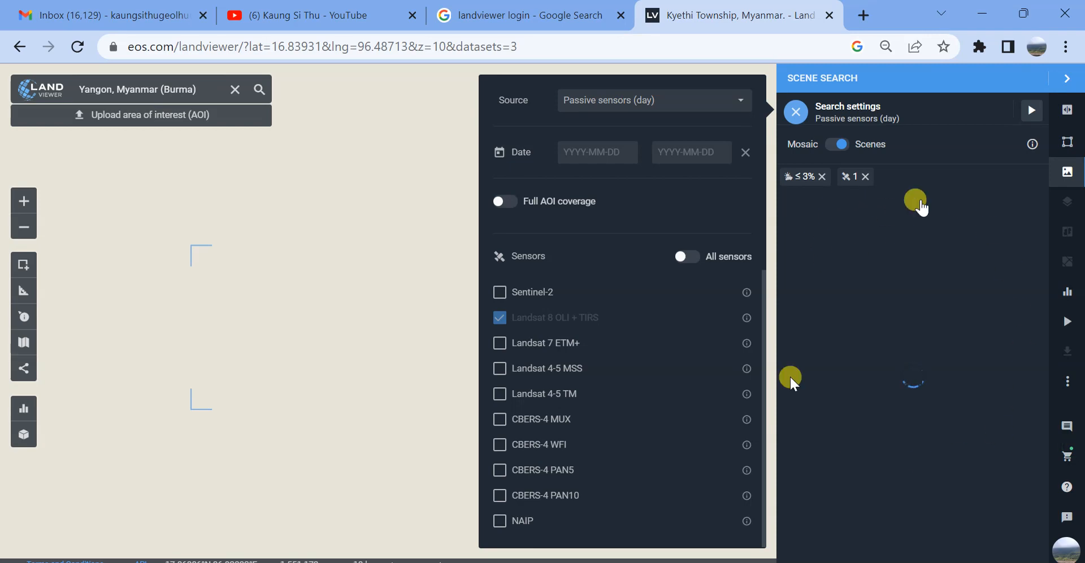
# Dismiss the Crop Monitoring promotion and close the search settings after checking the filtered scenes.
pyautogui.click(1034, 334)
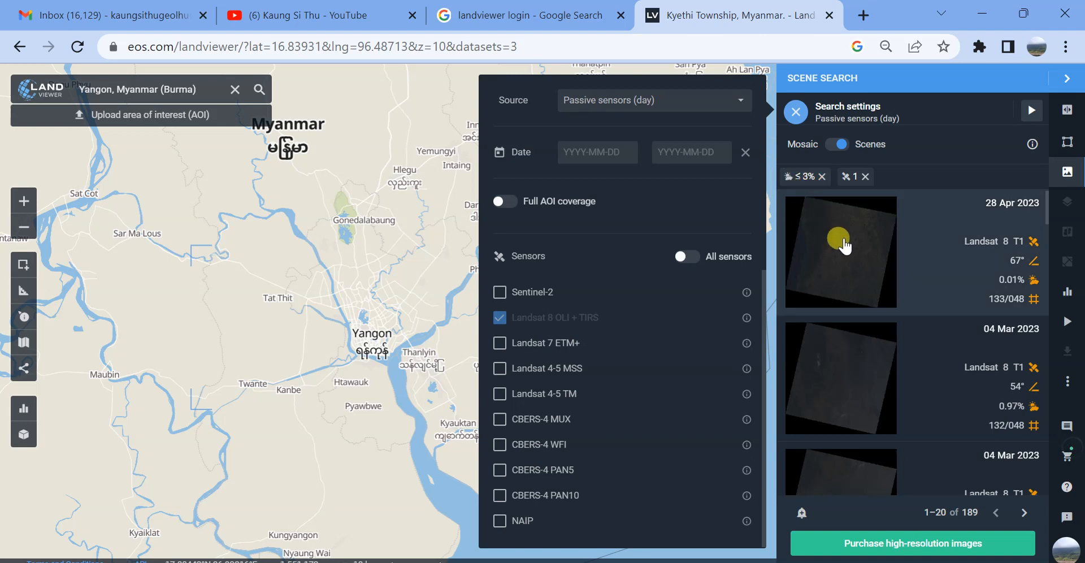
pyautogui.scroll(-5, 873, 257)
pyautogui.scroll(-2, 881, 322)
pyautogui.scroll(9, 880, 316)
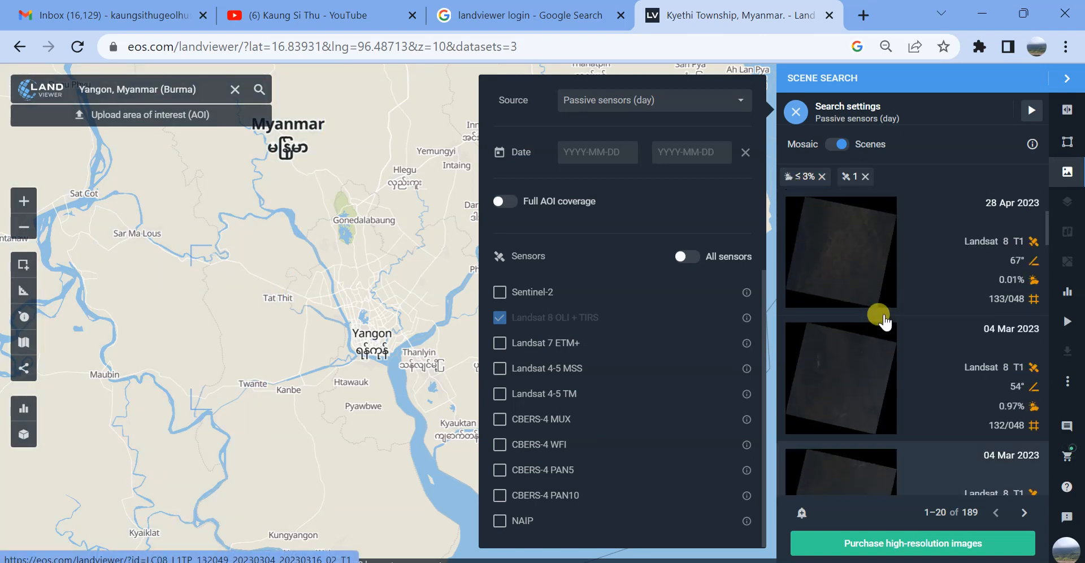
pyautogui.scroll(3, 564, 316)
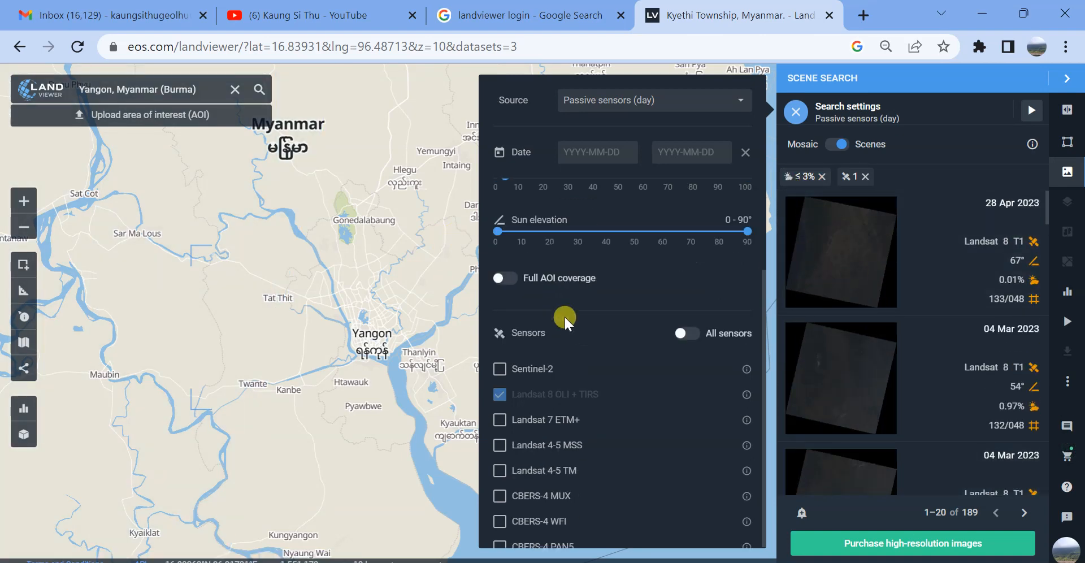
pyautogui.scroll(-2, 910, 266)
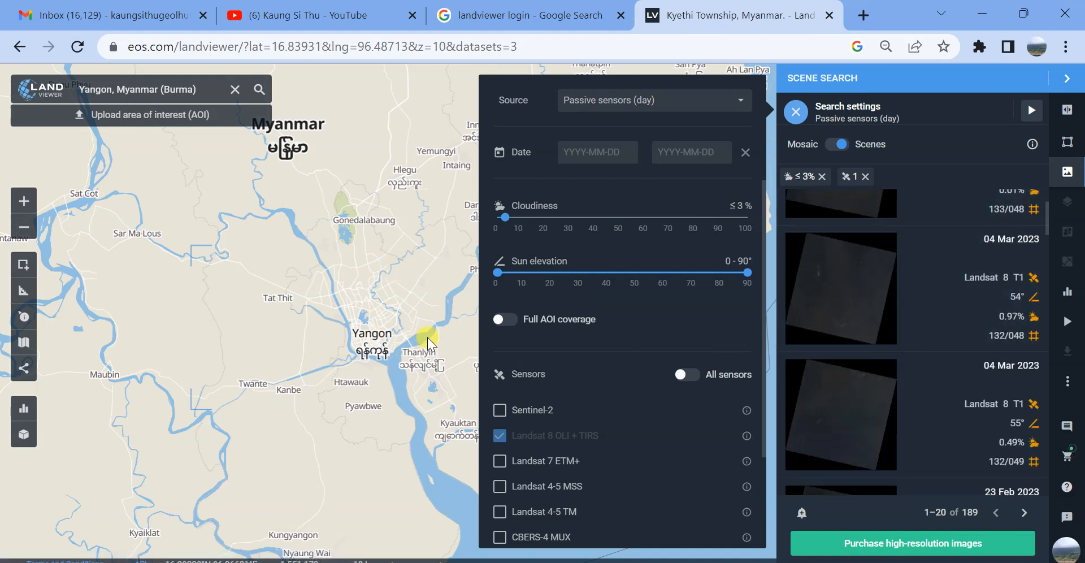
pyautogui.click(972, 109)
# Compare the footprints of the February and January 2023 Landsat 8 scenes with the Yangon area on the map.
pyautogui.scroll(-8, 995, 311)
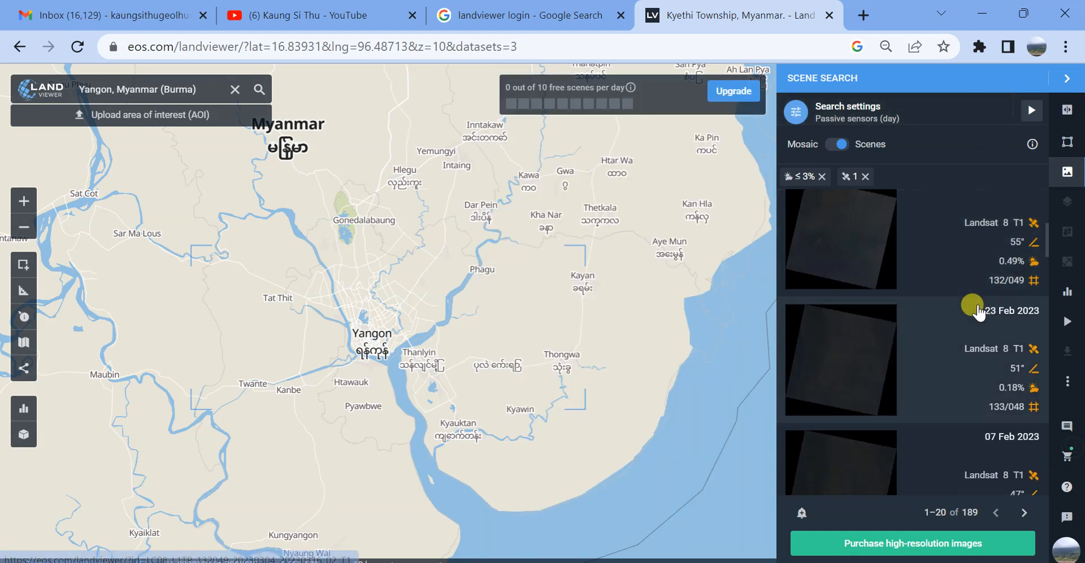
pyautogui.scroll(3, 959, 334)
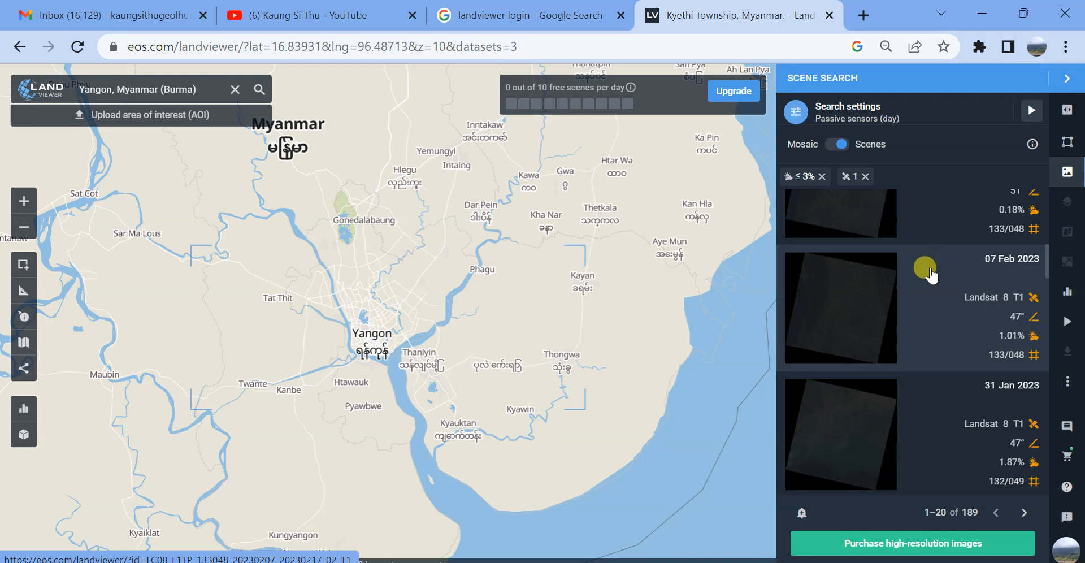
pyautogui.scroll(2, 910, 285)
pyautogui.scroll(-3, 909, 263)
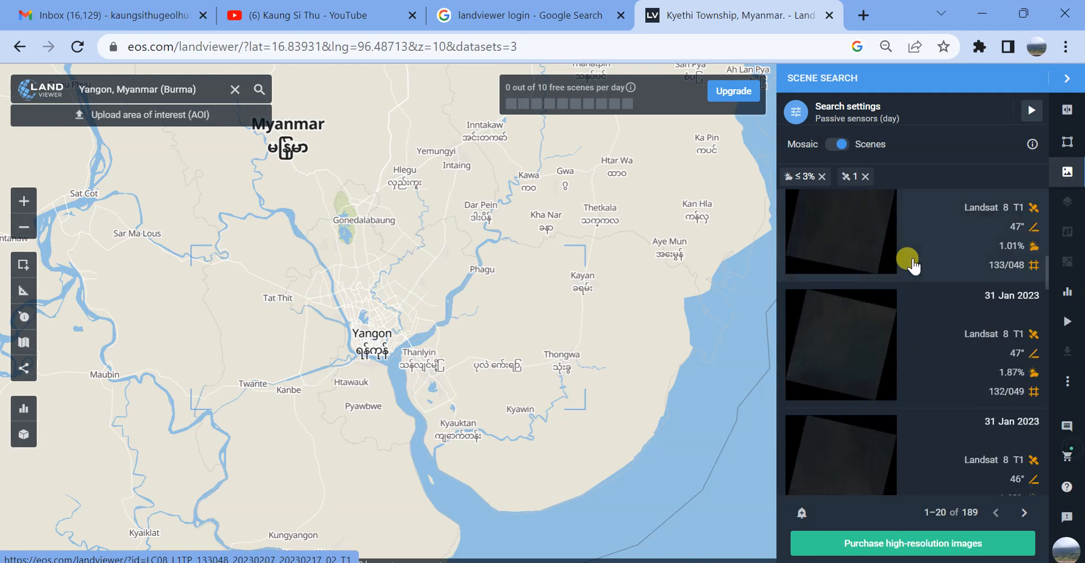
pyautogui.scroll(-2, 908, 295)
pyautogui.scroll(3, 895, 277)
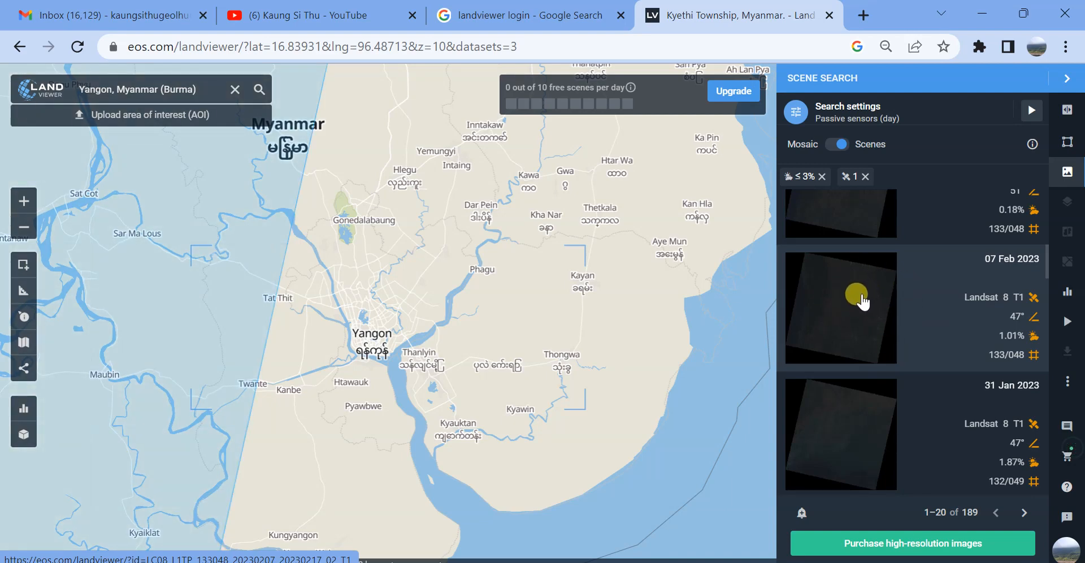
pyautogui.scroll(3, 880, 305)
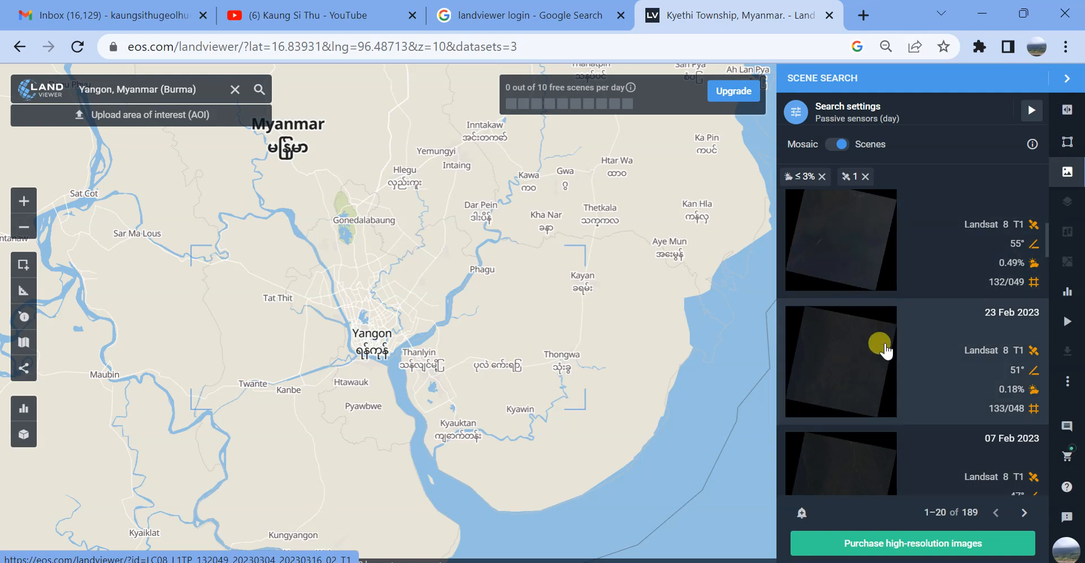
pyautogui.scroll(-4, 881, 356)
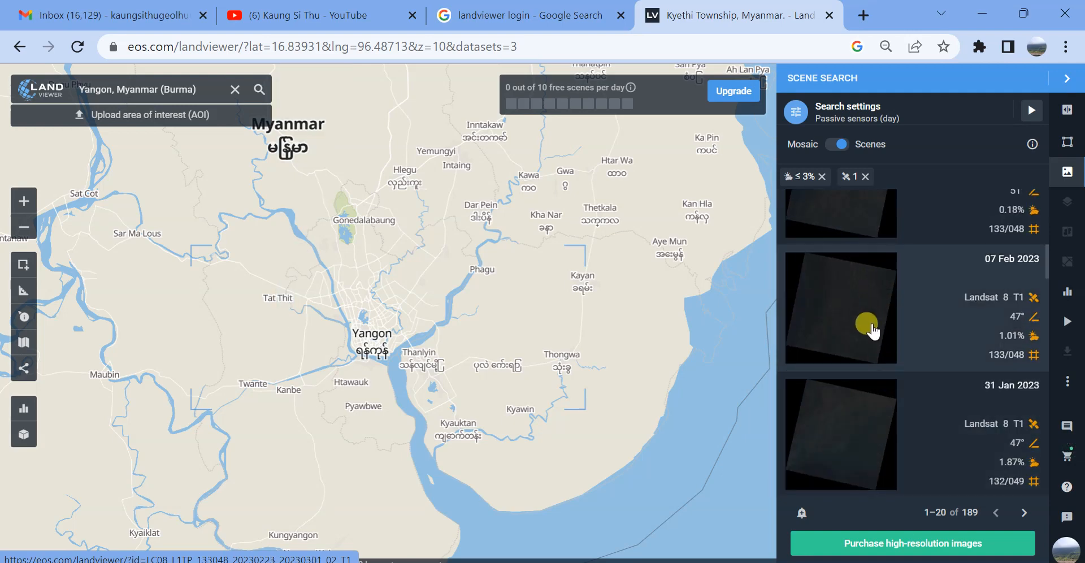
pyautogui.scroll(-2, 868, 327)
pyautogui.scroll(3, 872, 339)
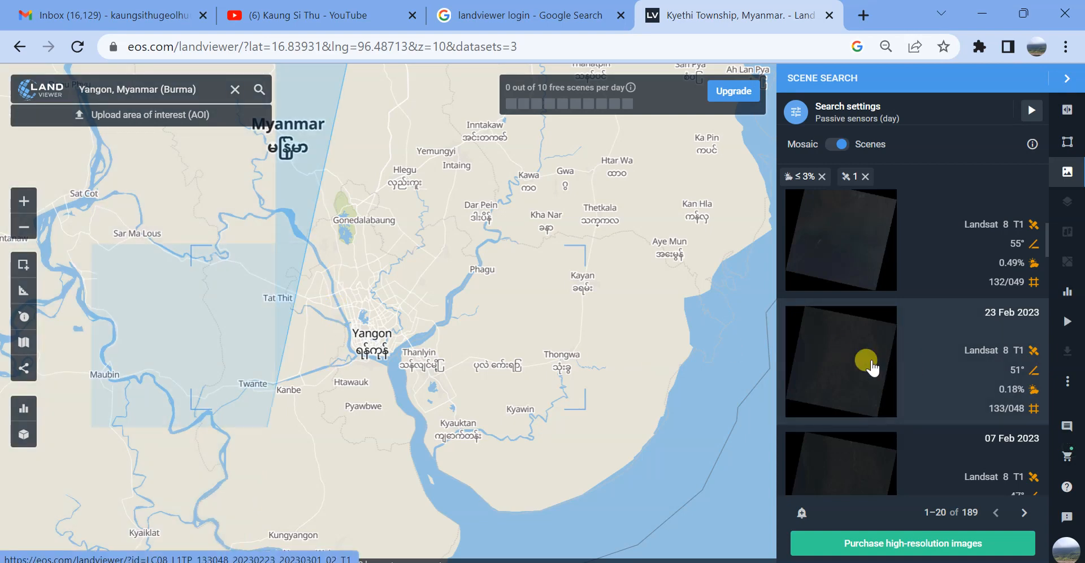
pyautogui.scroll(-1, 479, 360)
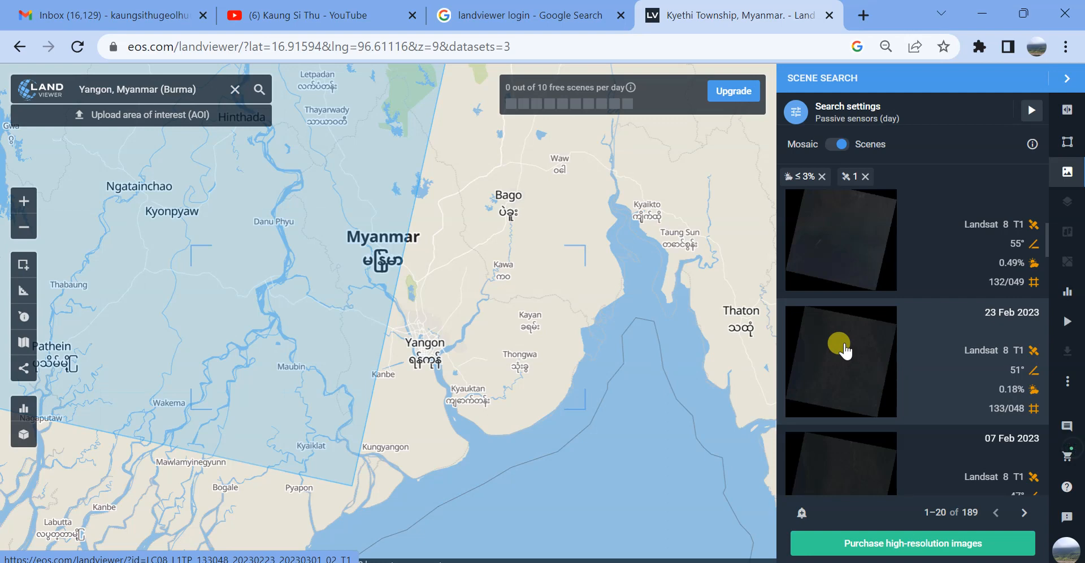
# Load the Landsat 8 scene of 31 Jan 2023 with path/row 132/048 on the map.
pyautogui.scroll(-3, 846, 350)
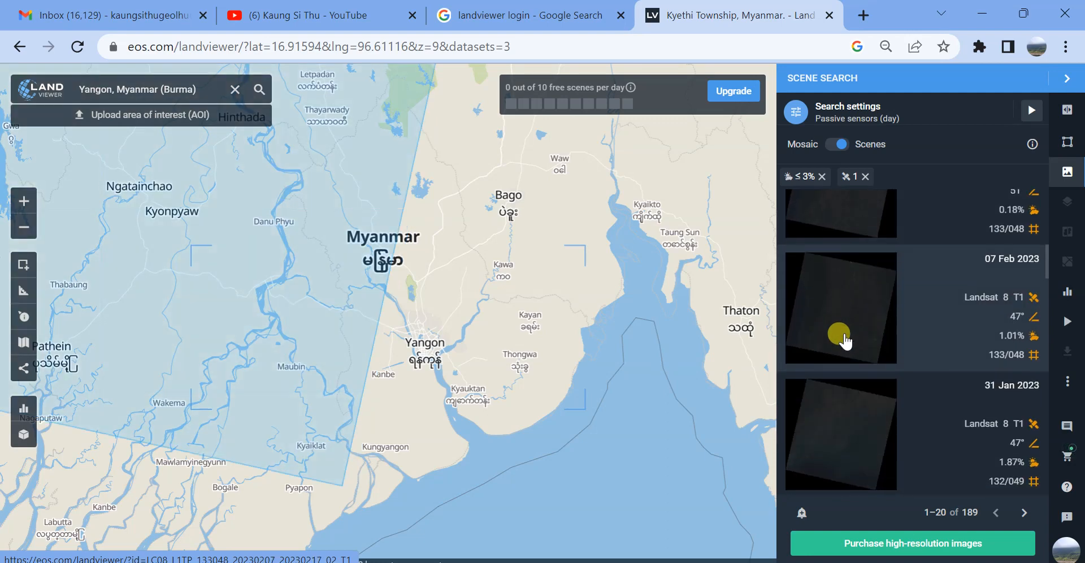
pyautogui.scroll(-2, 852, 312)
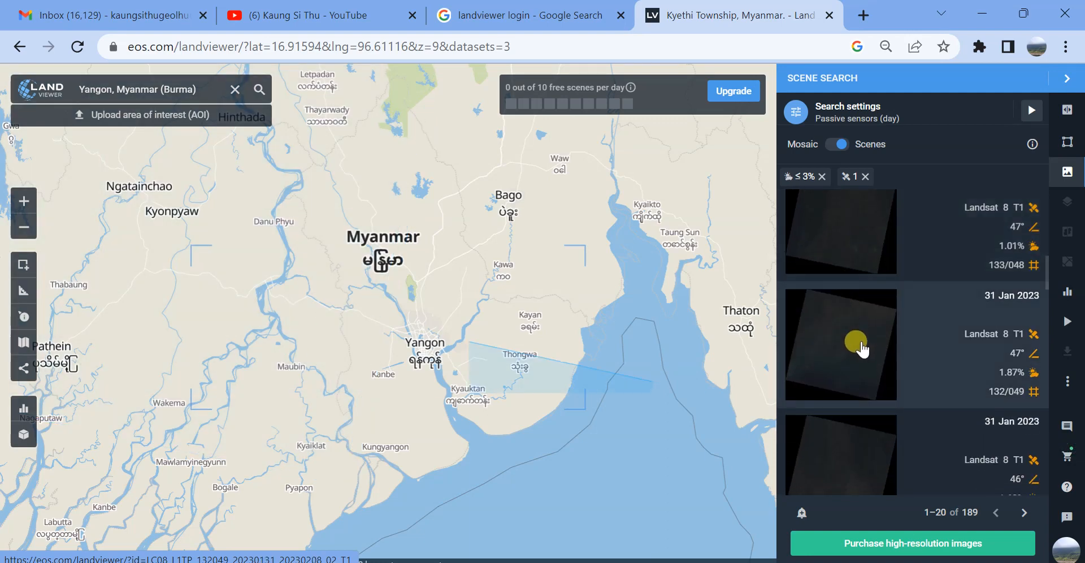
pyautogui.scroll(-1, 856, 334)
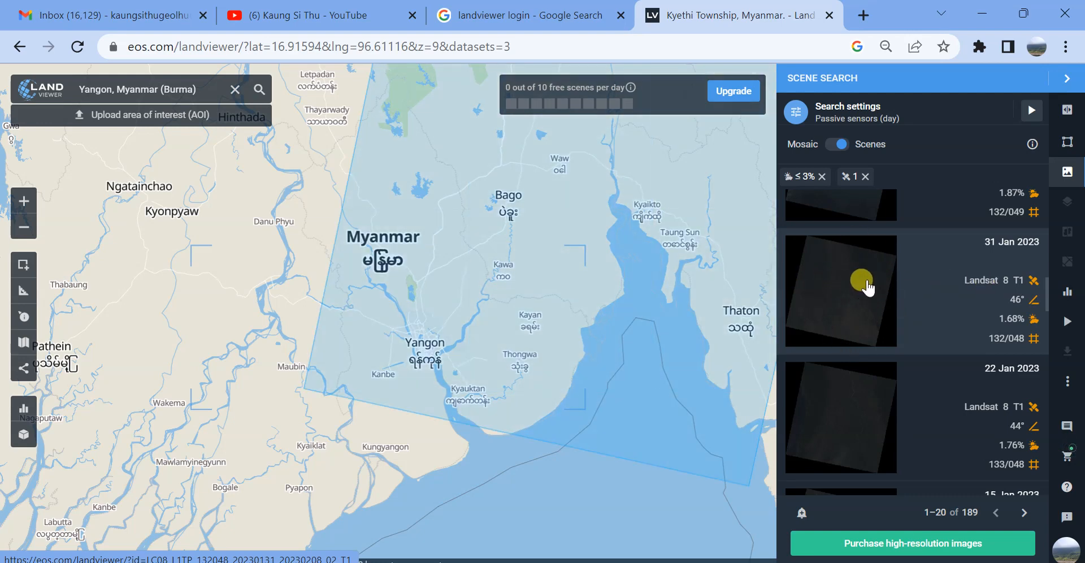
pyautogui.click(959, 250)
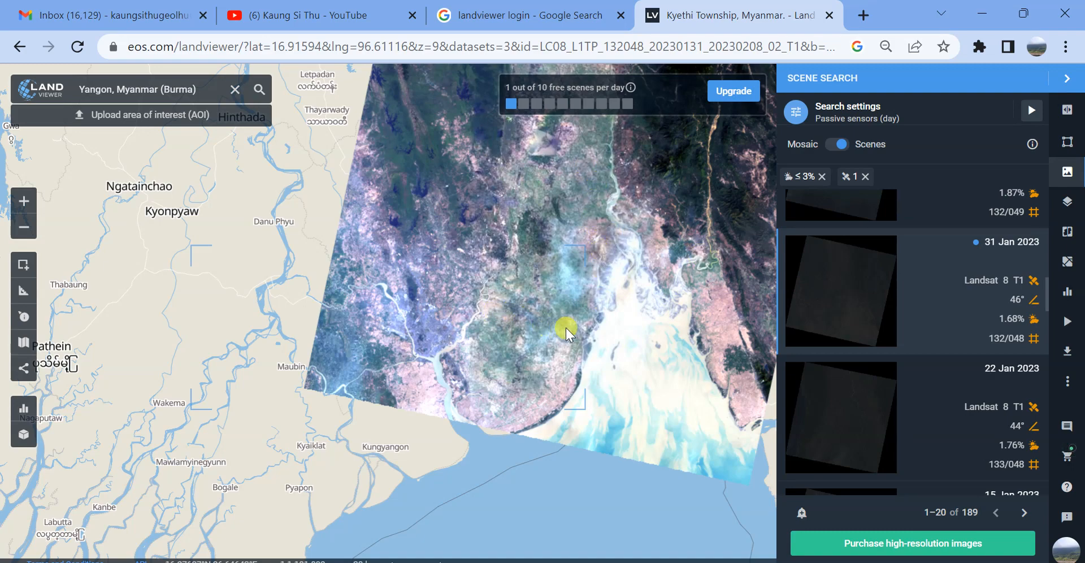
# Examine the full extent of the loaded 31 Jan 2023 scene and its image detail around Yangon.
pyautogui.moveTo(565, 327); pyautogui.dragTo(597, 326)
pyautogui.scroll(-1, 435, 370)
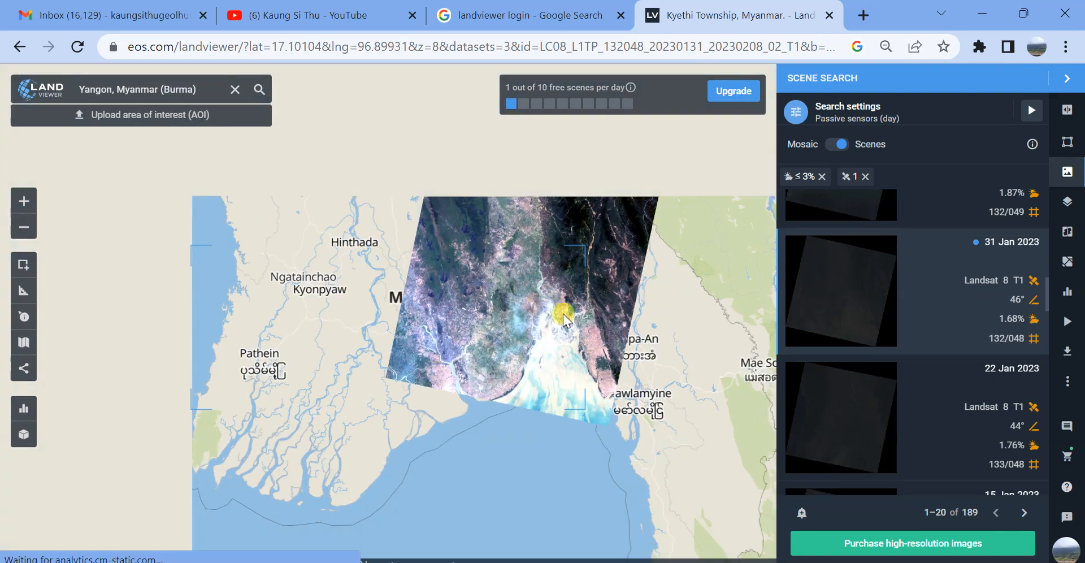
pyautogui.moveTo(690, 322); pyautogui.dragTo(654, 356)
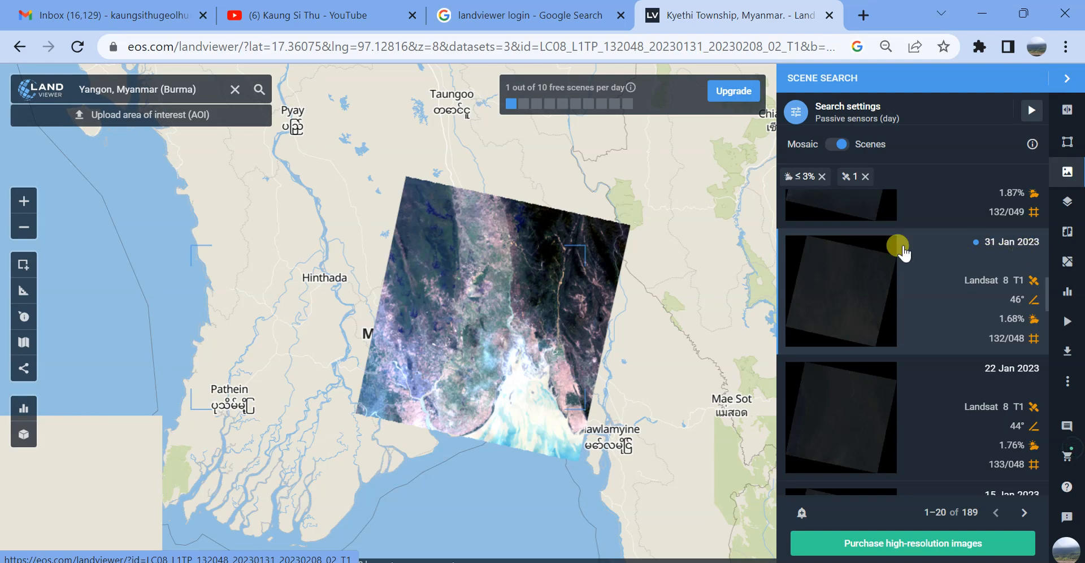
pyautogui.scroll(3, 410, 392)
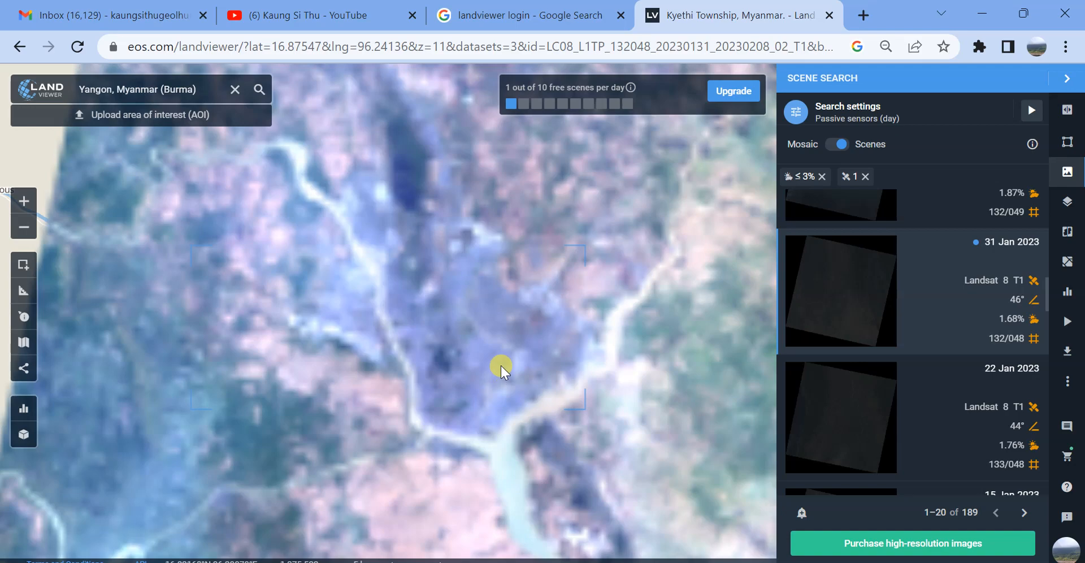
pyautogui.moveTo(562, 380); pyautogui.dragTo(506, 340)
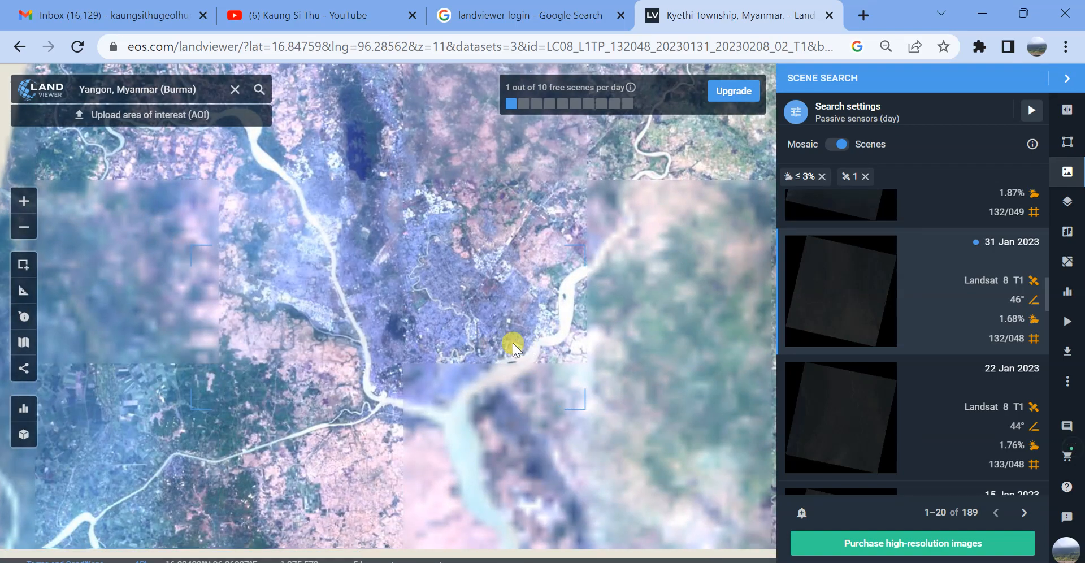
pyautogui.scroll(-1, 385, 324)
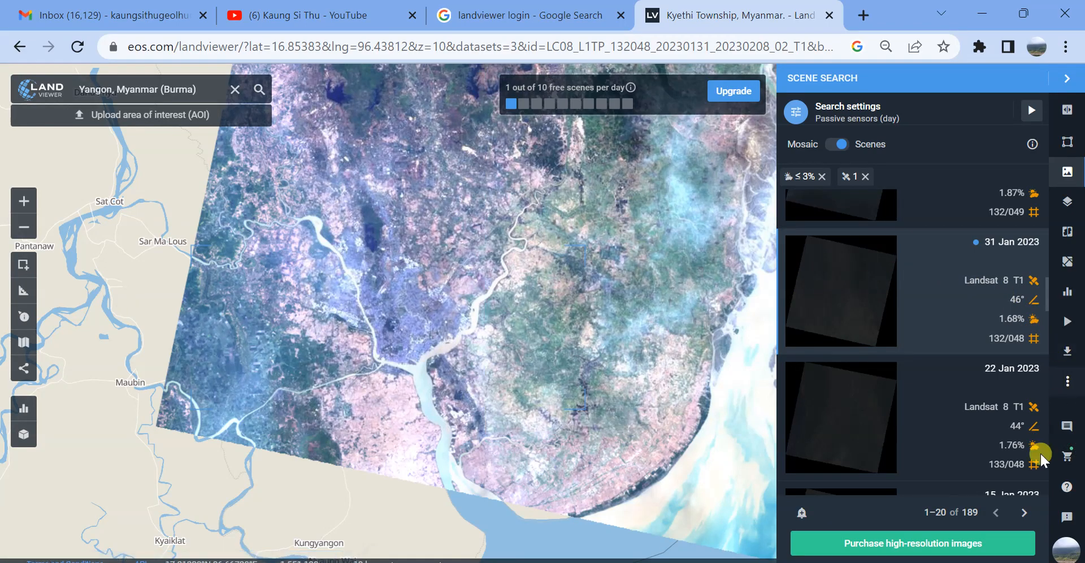
pyautogui.scroll(-5, 927, 381)
pyautogui.scroll(4, 937, 338)
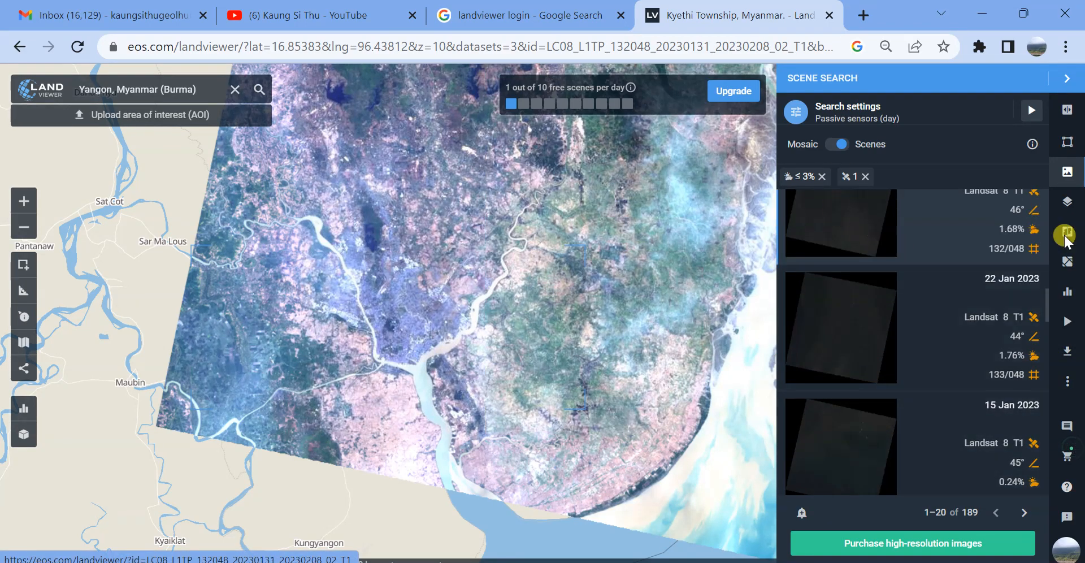
# Open the scene's band combinations, dismiss the Crop Monitoring promotion and apply Color Infrared (Vegetation) with bands B5, B4, B3.
pyautogui.click(1067, 201)
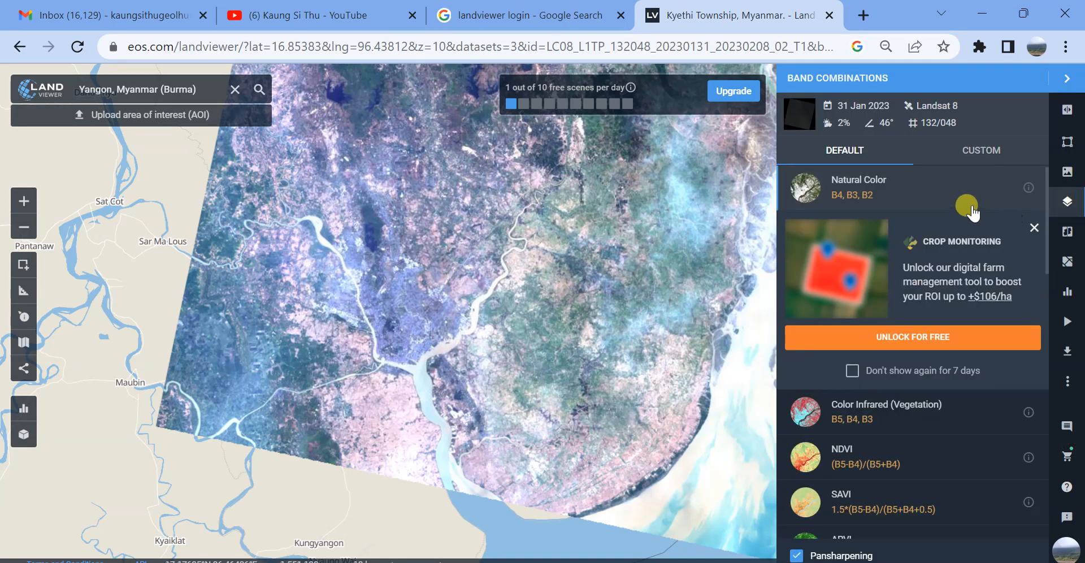
pyautogui.click(1033, 229)
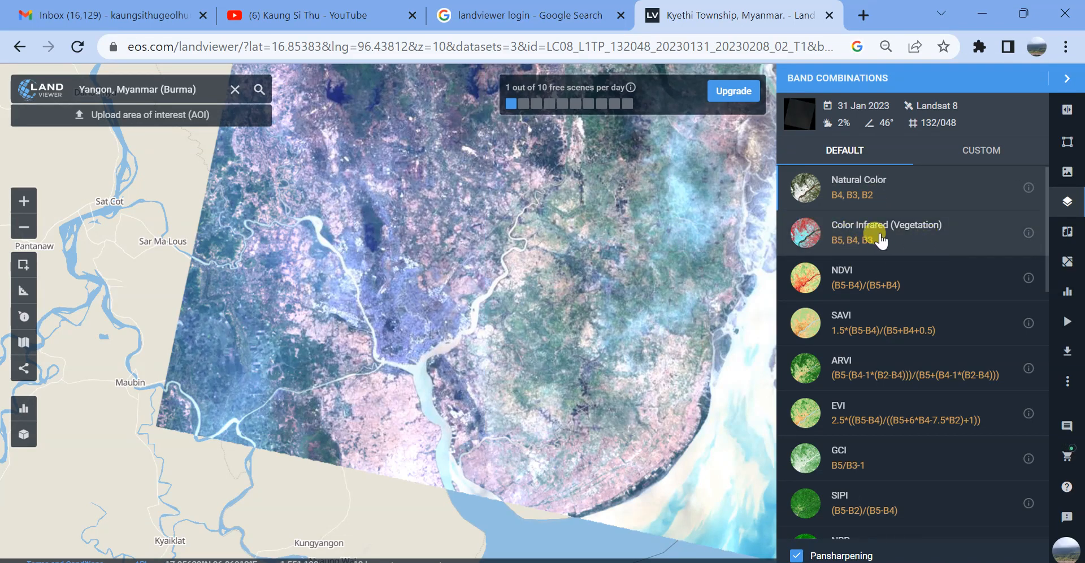
pyautogui.click(903, 233)
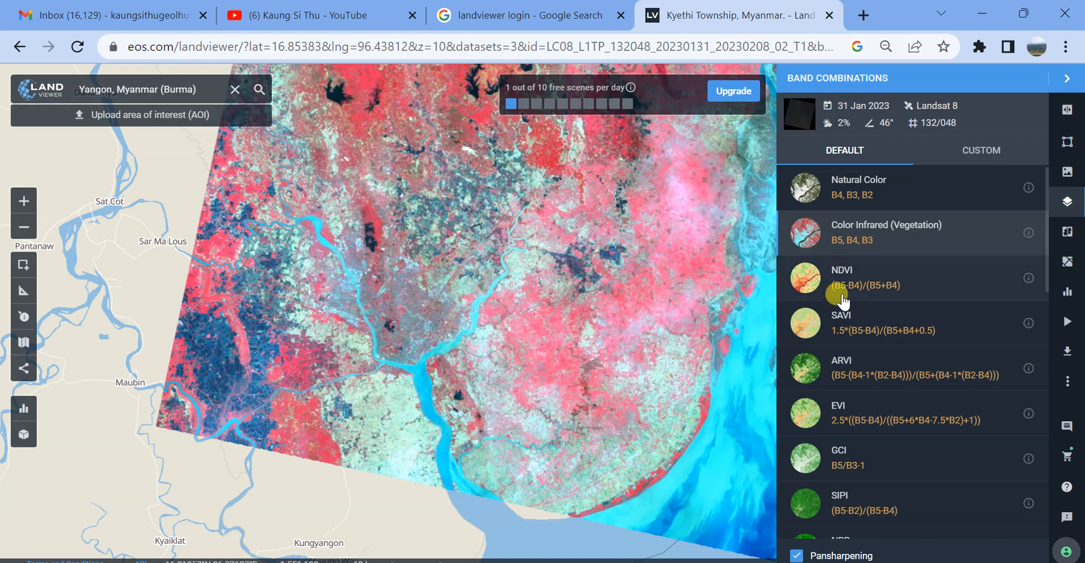
# Apply the default Shortwave Infrared band combination (B7, B5, B4) to the scene.
pyautogui.scroll(-8, 850, 355)
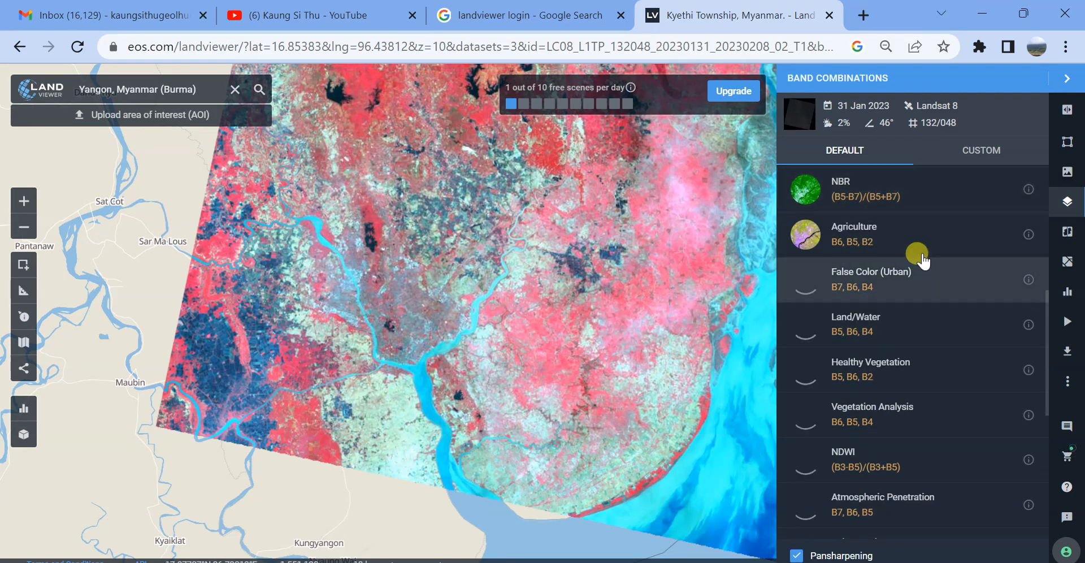
pyautogui.scroll(-5, 904, 271)
pyautogui.scroll(3, 893, 298)
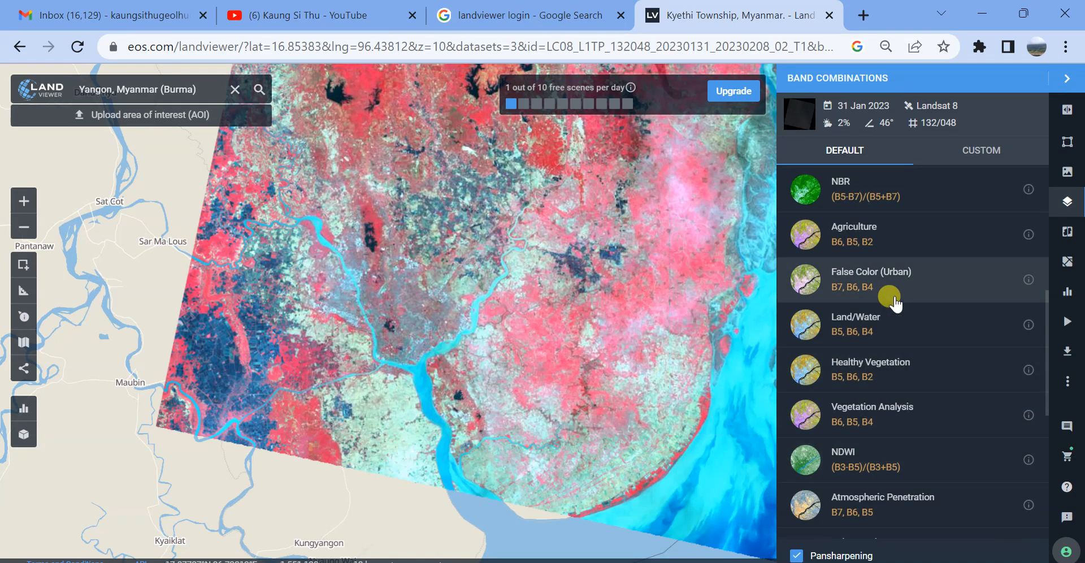
pyautogui.scroll(-3, 892, 305)
pyautogui.scroll(-3, 896, 395)
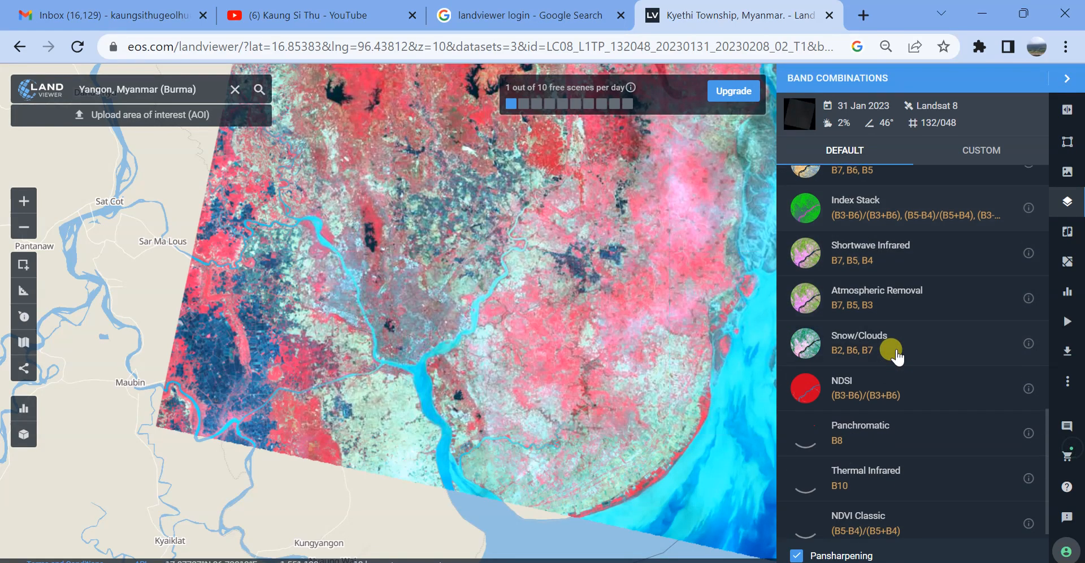
pyautogui.click(888, 248)
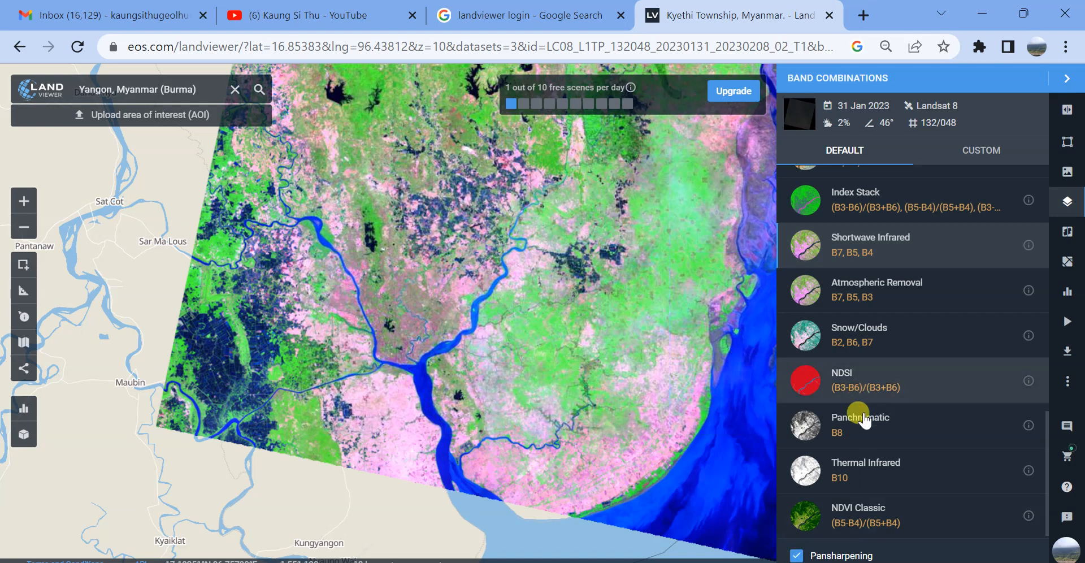
# Apply the existing custom band combination B4, B3, B2 to the scene.
pyautogui.scroll(8, 860, 417)
pyautogui.scroll(5, 862, 378)
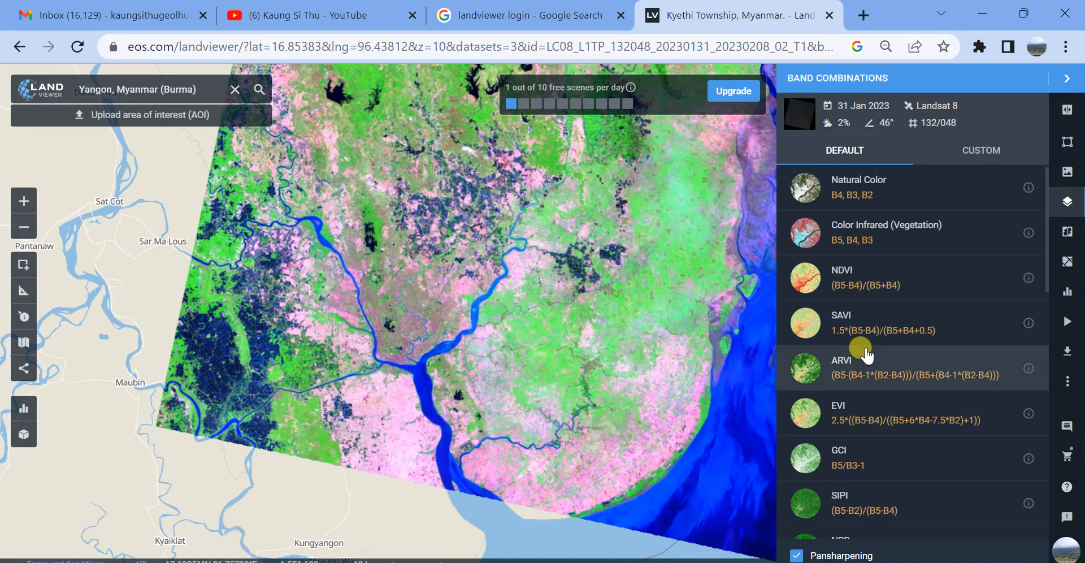
pyautogui.click(994, 151)
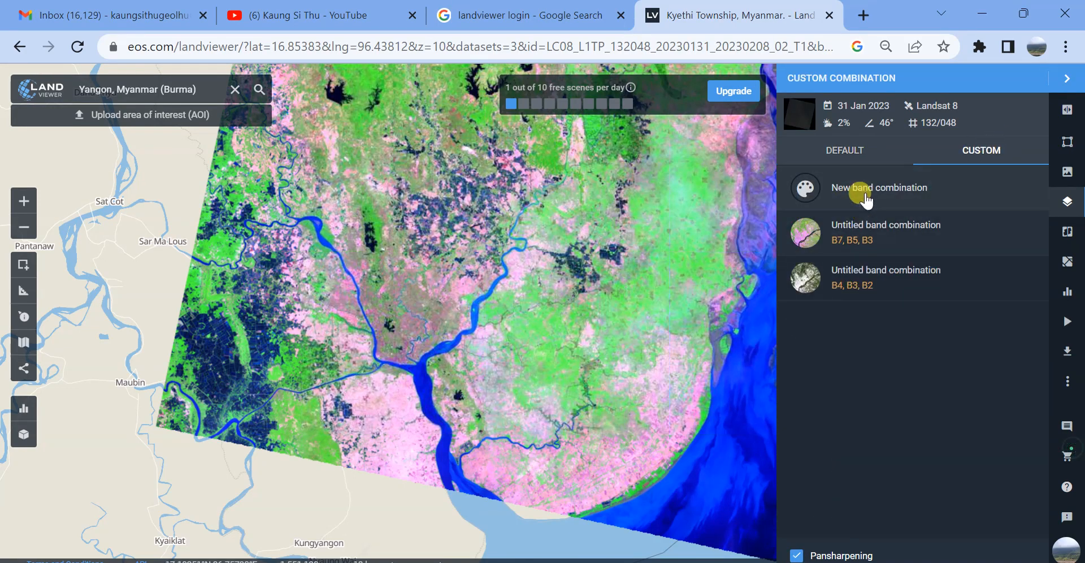
pyautogui.click(893, 278)
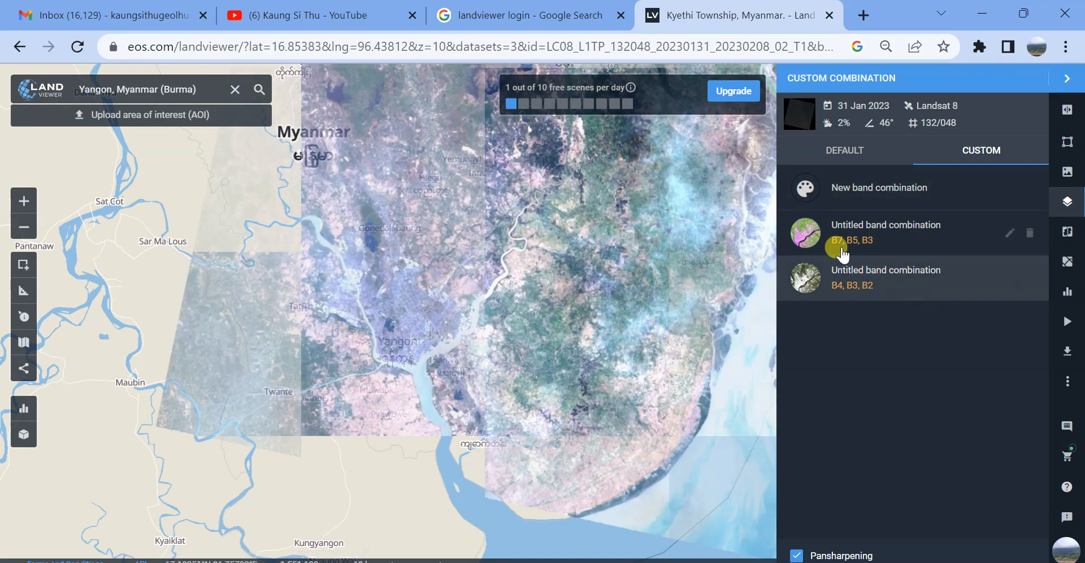
# Create a new custom composite with B4, B3 and B2 as red, green and blue, keeping its untitled name.
pyautogui.click(864, 189)
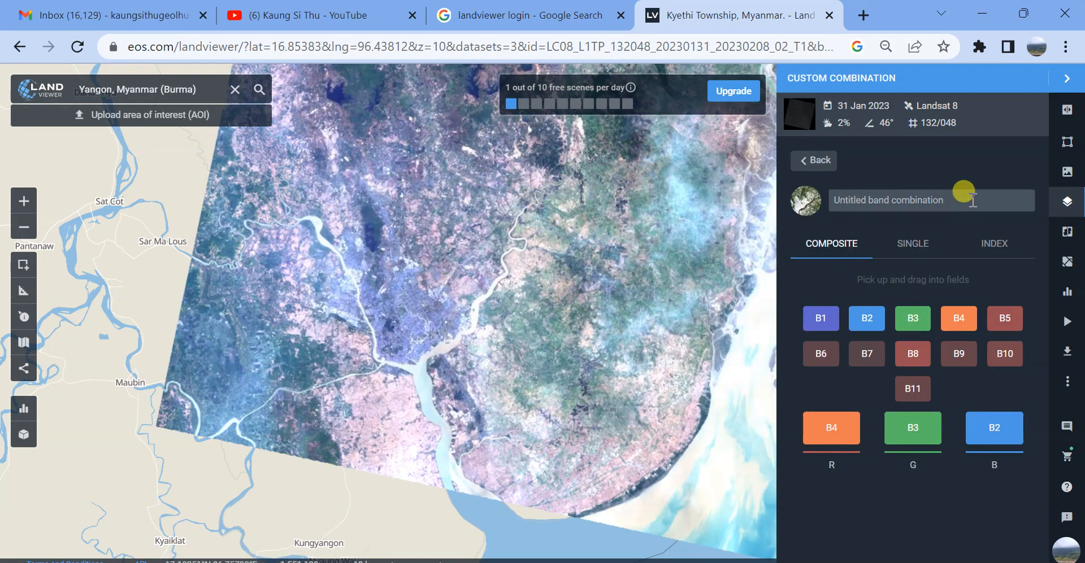
pyautogui.moveTo(988, 200); pyautogui.dragTo(891, 362)
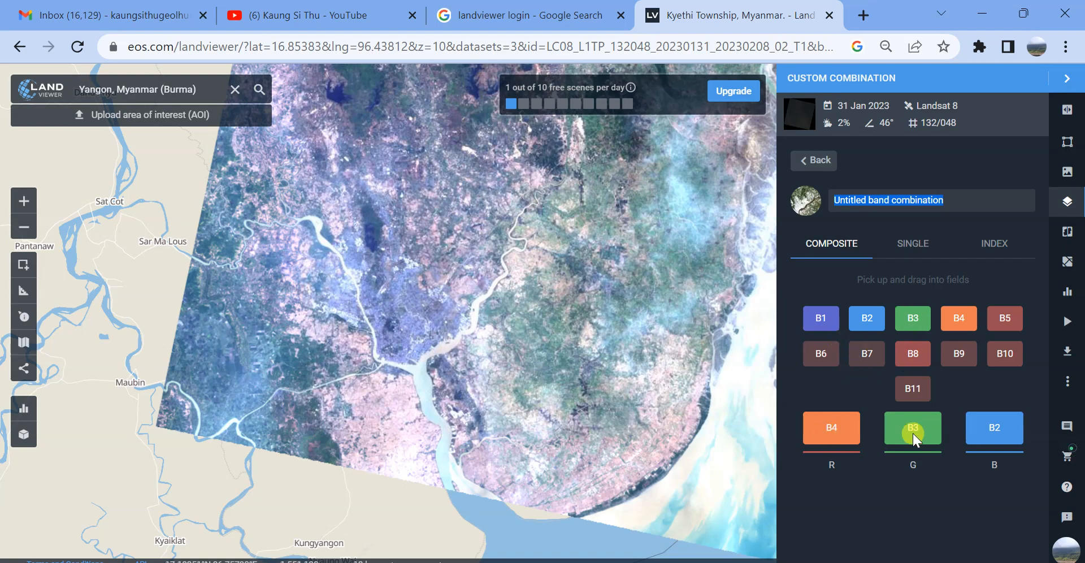
pyautogui.click(816, 162)
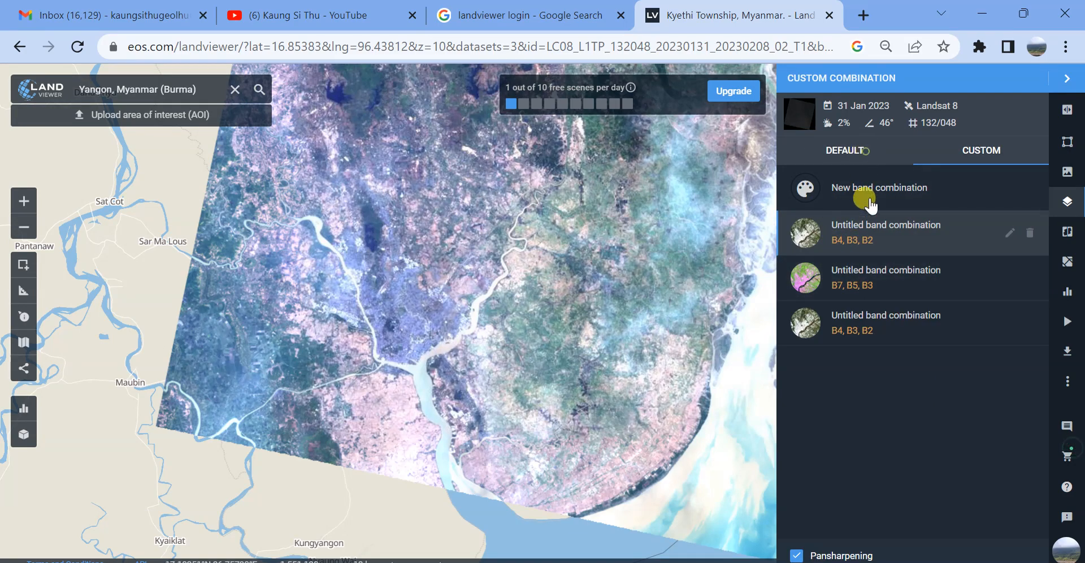
# Create a new untitled custom composite with B5, B4 and B3 as red, green and blue, and change its red band to B8.
pyautogui.click(864, 152)
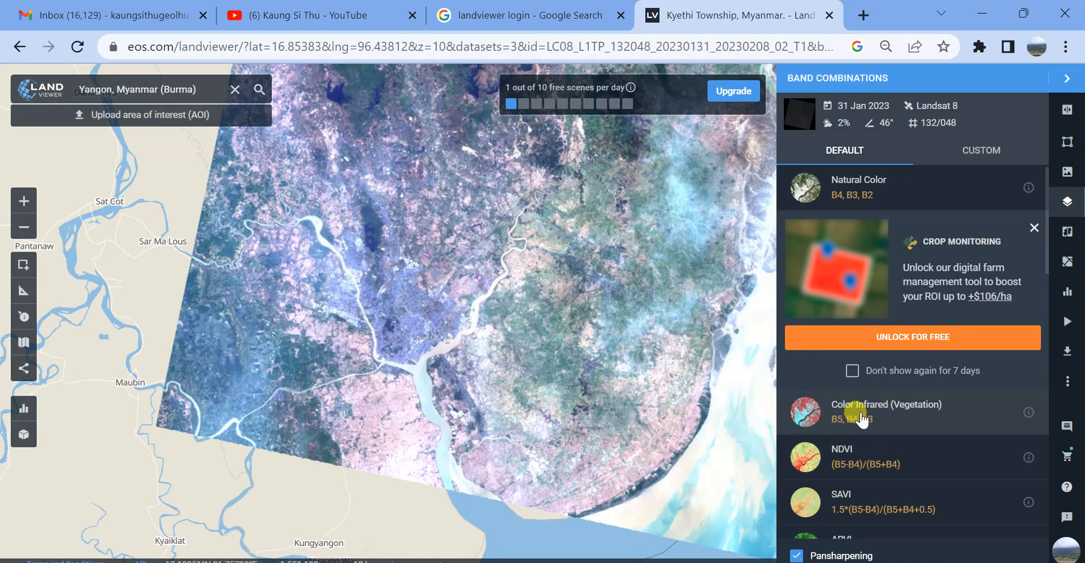
pyautogui.click(987, 148)
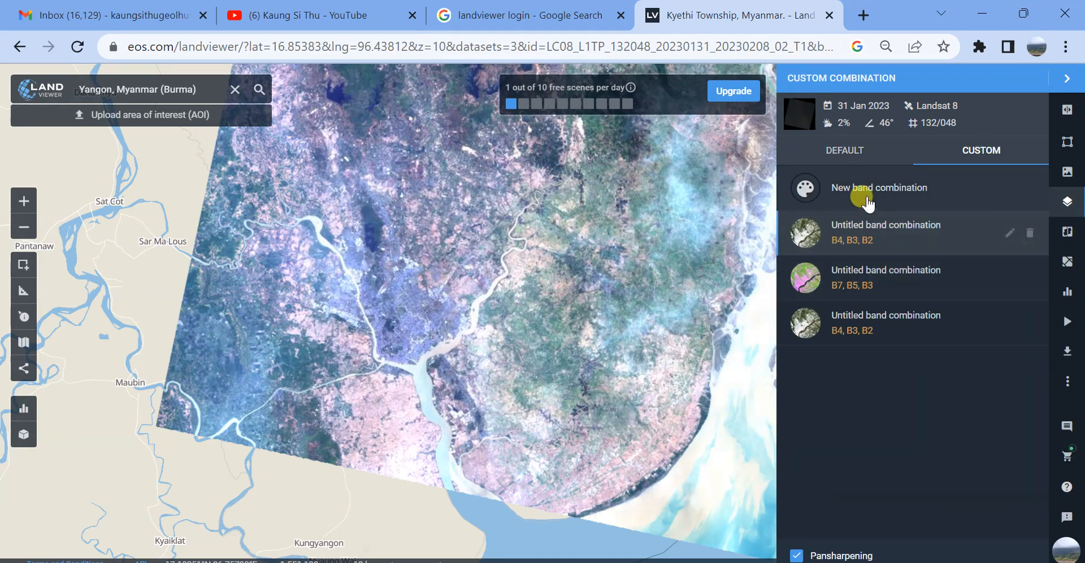
pyautogui.click(877, 238)
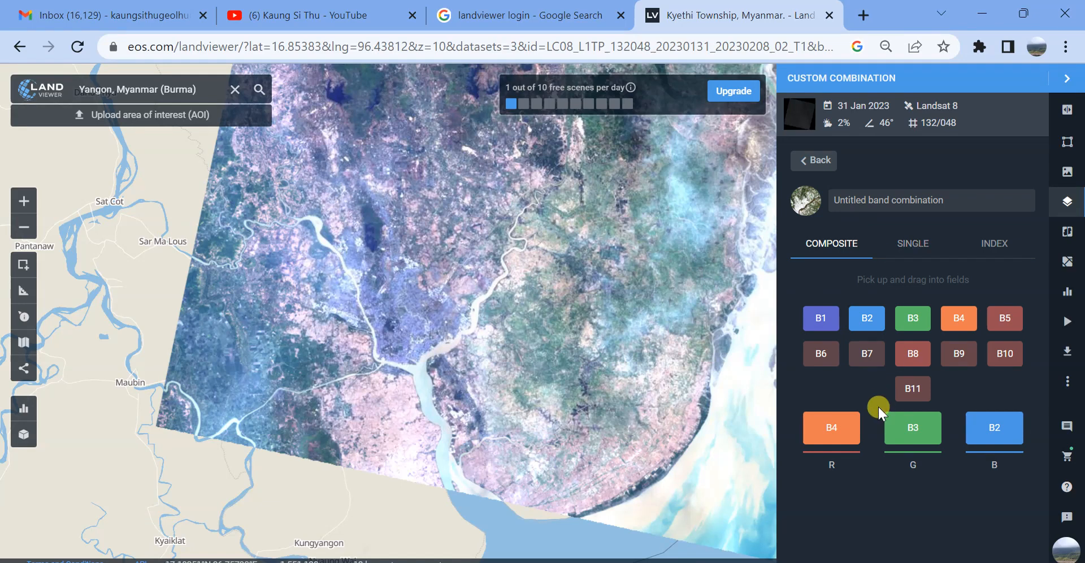
pyautogui.moveTo(987, 329); pyautogui.dragTo(831, 427)
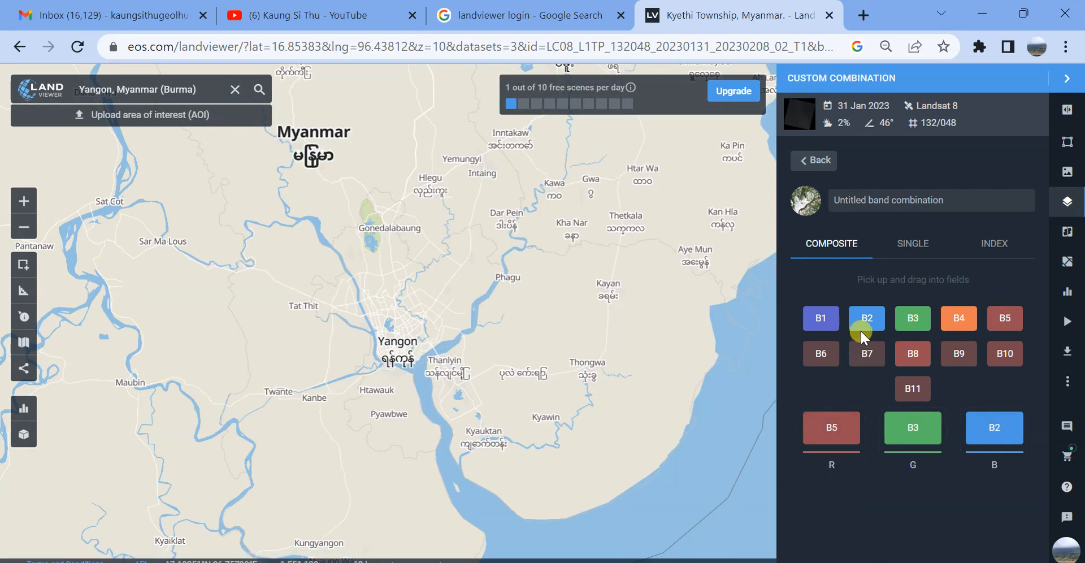
pyautogui.moveTo(968, 323); pyautogui.dragTo(914, 432)
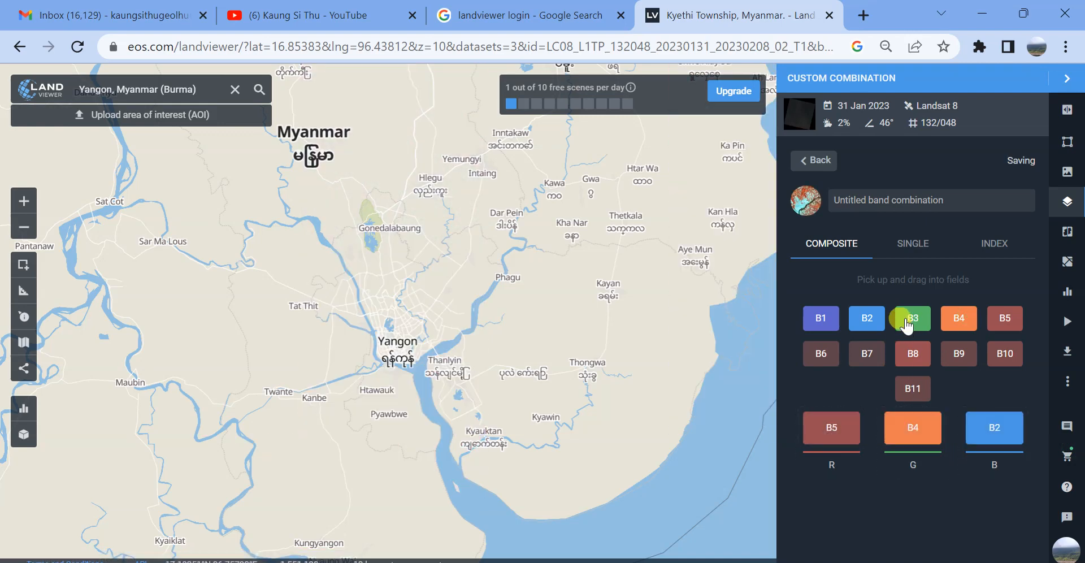
pyautogui.moveTo(904, 318); pyautogui.dragTo(988, 433)
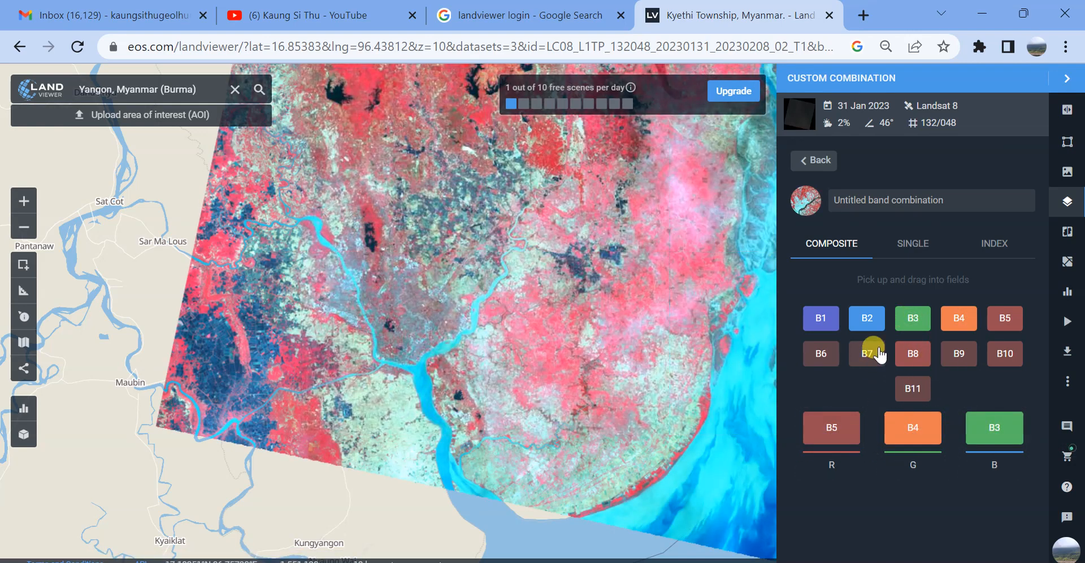
pyautogui.moveTo(918, 358); pyautogui.dragTo(856, 449)
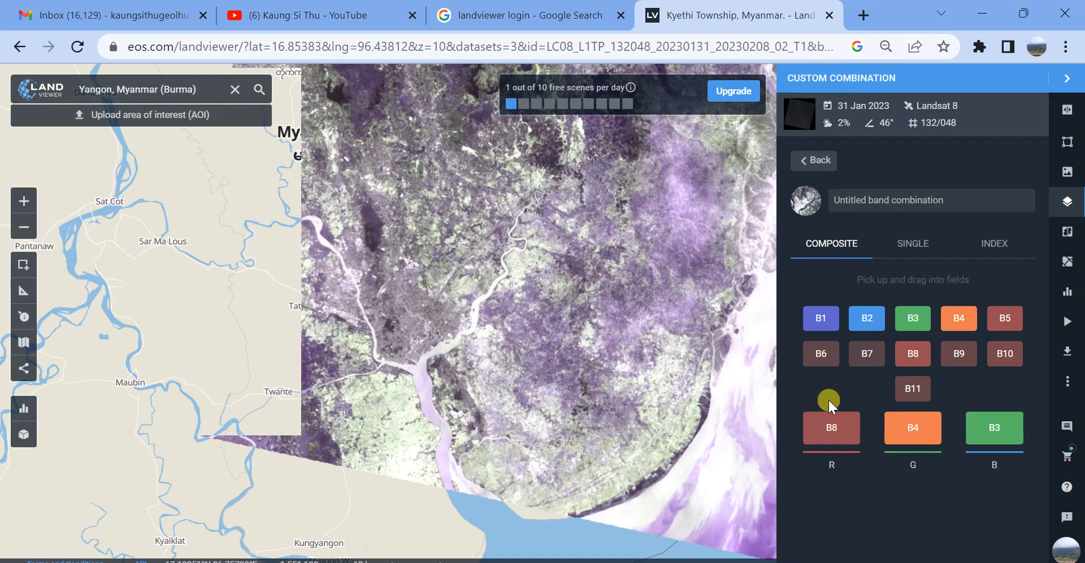
pyautogui.click(815, 162)
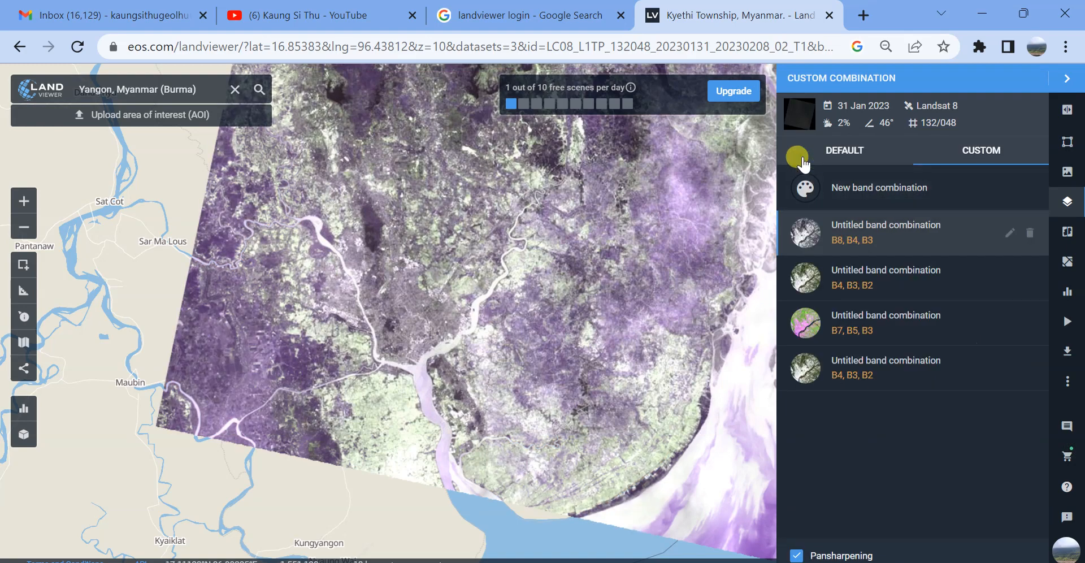
# Dismiss the Crop Monitoring promotion and apply the default Color Infrared (Vegetation) band combination to the scene.
pyautogui.click(846, 151)
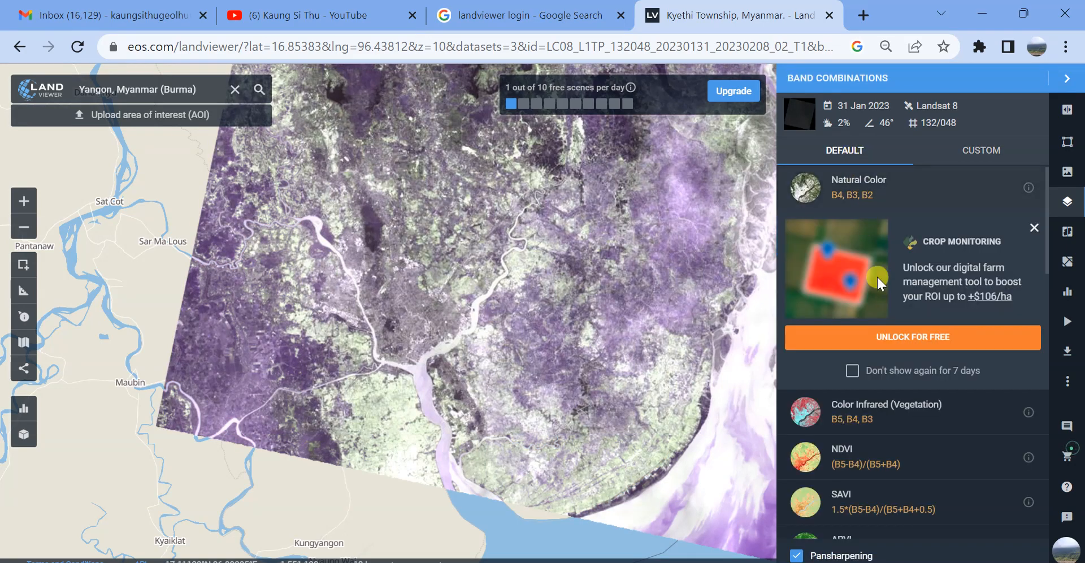
pyautogui.click(1034, 228)
pyautogui.click(875, 225)
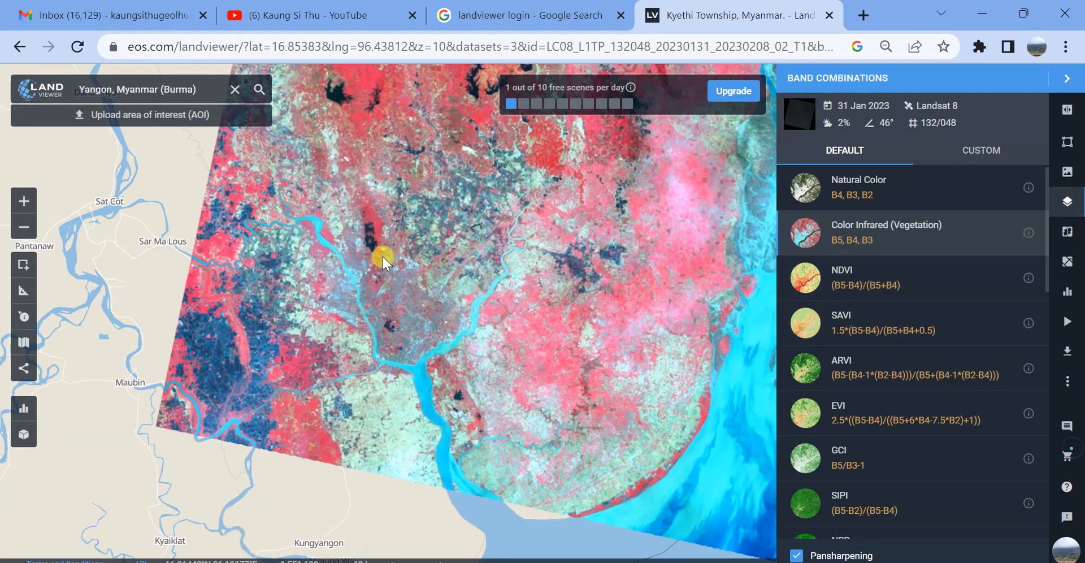
# Open the scene's download options and examine the resolutions and file formats offered for a visual image.
pyautogui.click(1068, 353)
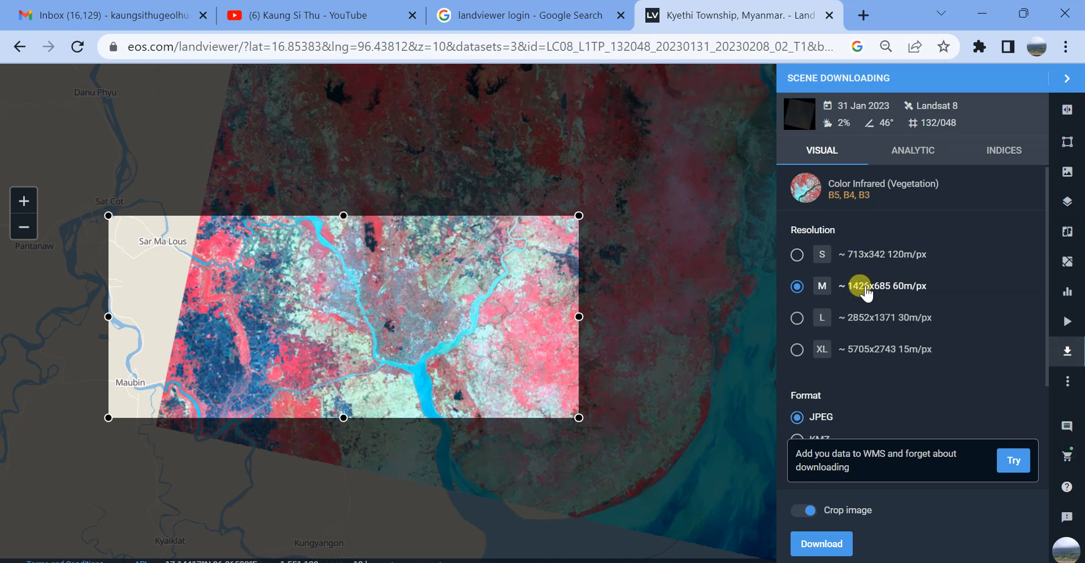
pyautogui.scroll(-1, 847, 283)
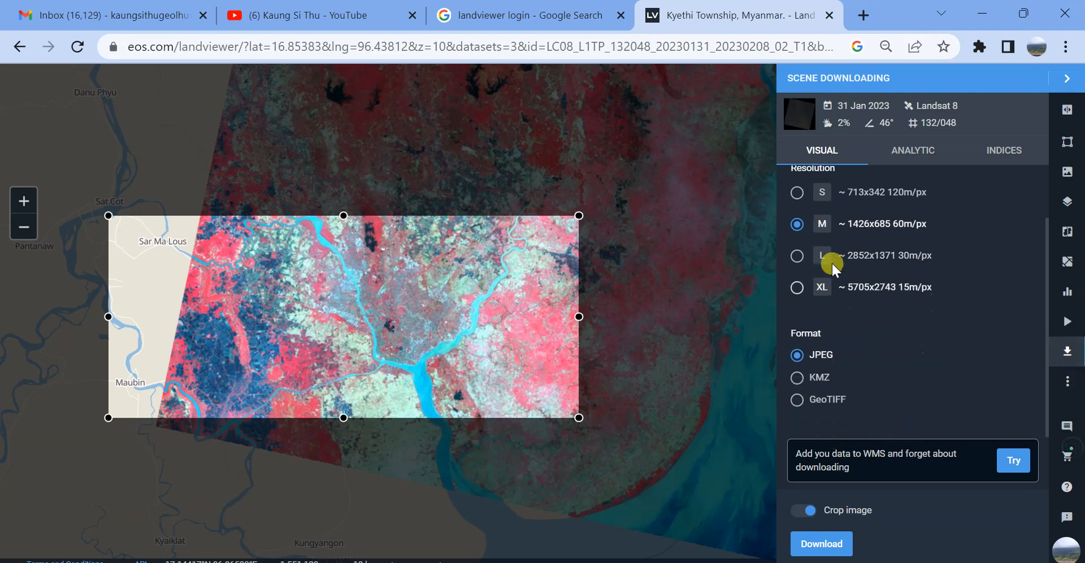
pyautogui.scroll(1, 835, 253)
pyautogui.scroll(1, 835, 253)
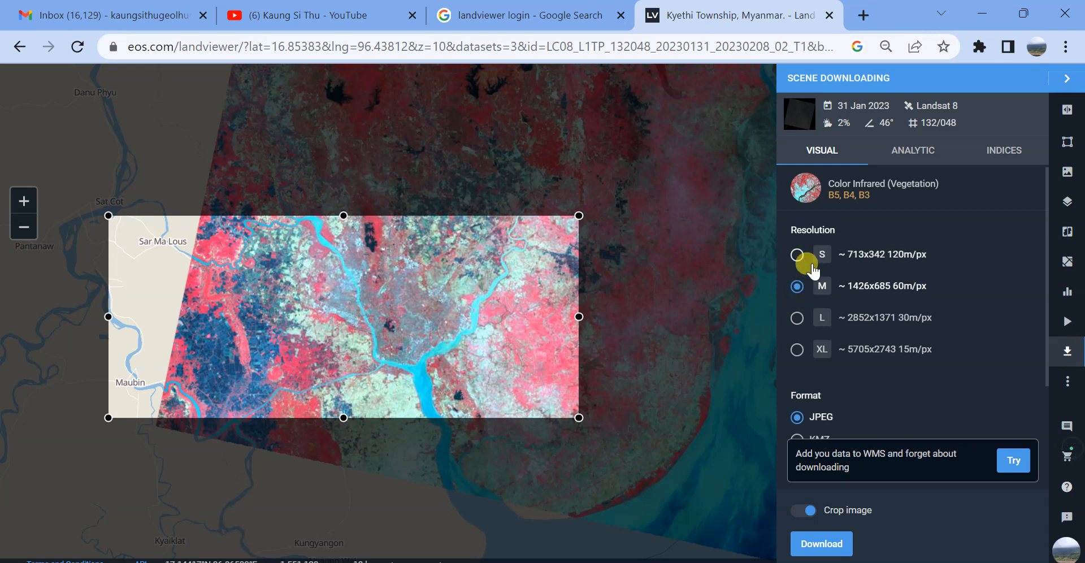
pyautogui.scroll(-1, 814, 260)
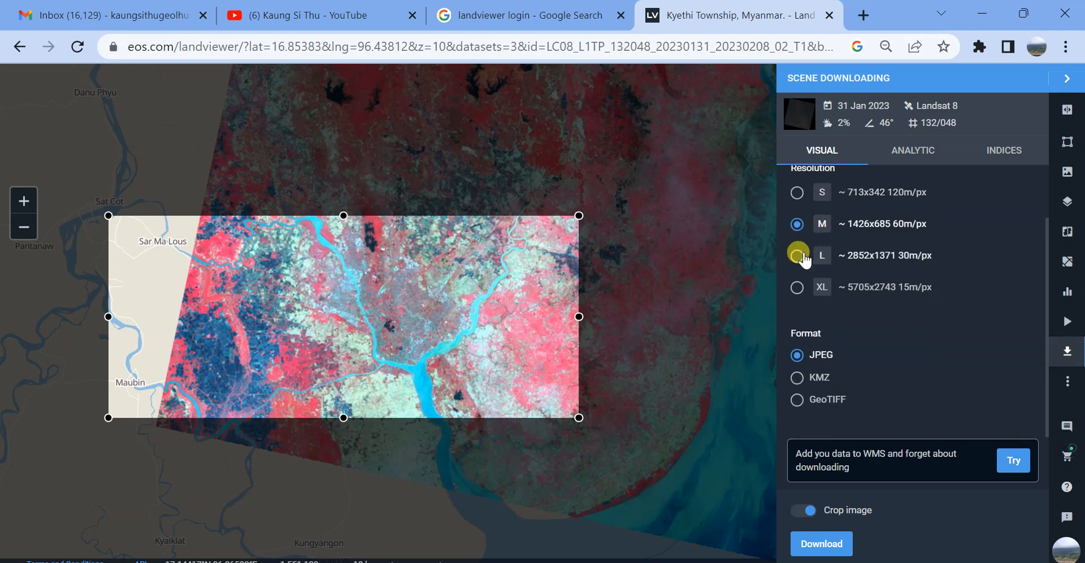
pyautogui.scroll(1, 836, 249)
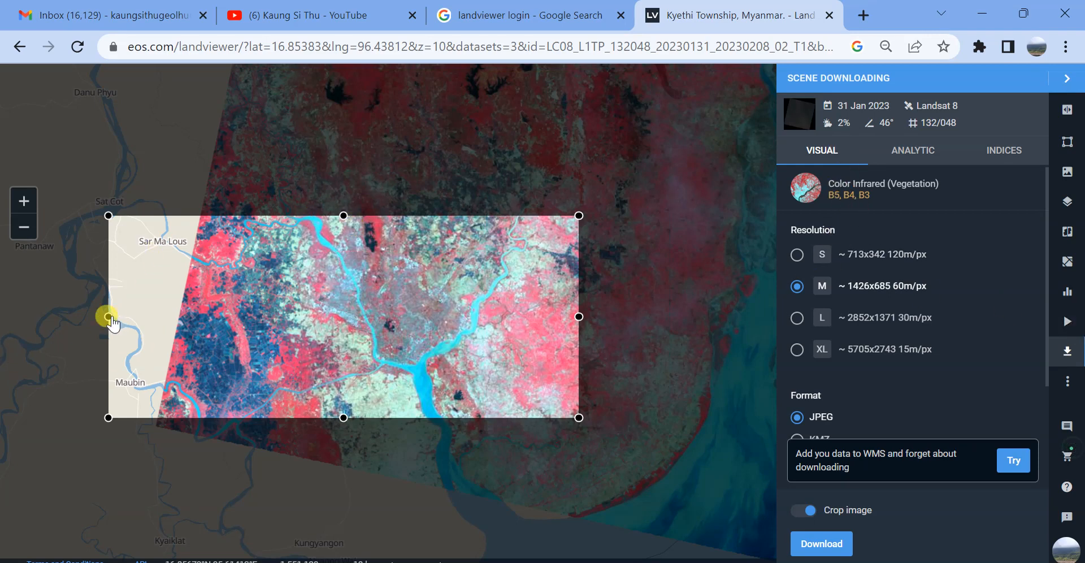
# Reshape the visual image's crop area around Yangon to about 1238 x 1027 px at medium resolution.
pyautogui.moveTo(109, 317); pyautogui.dragTo(245, 324)
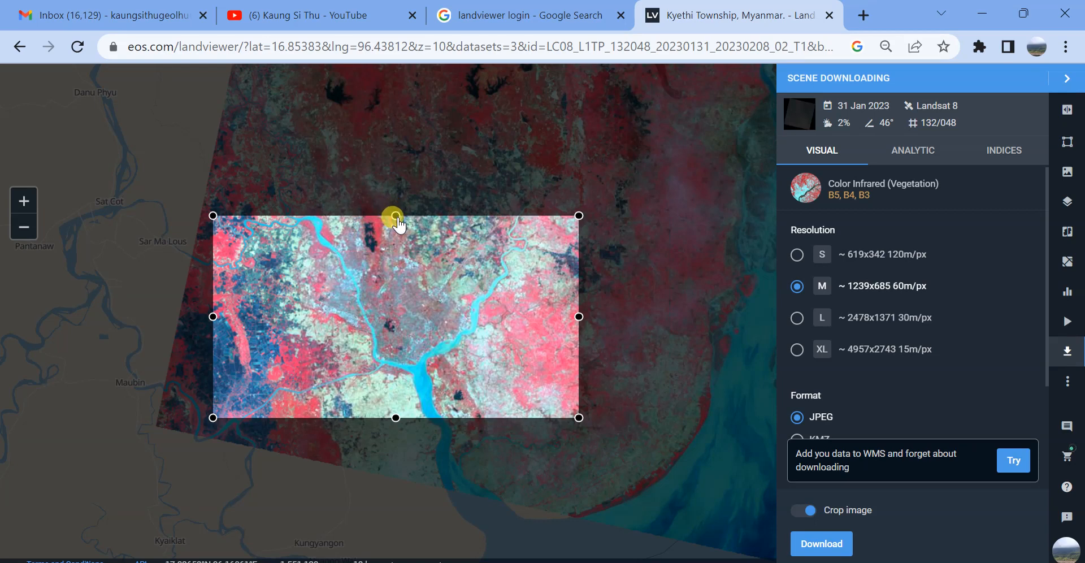
pyautogui.moveTo(395, 215); pyautogui.dragTo(384, 114)
pyautogui.moveTo(579, 270); pyautogui.dragTo(485, 247)
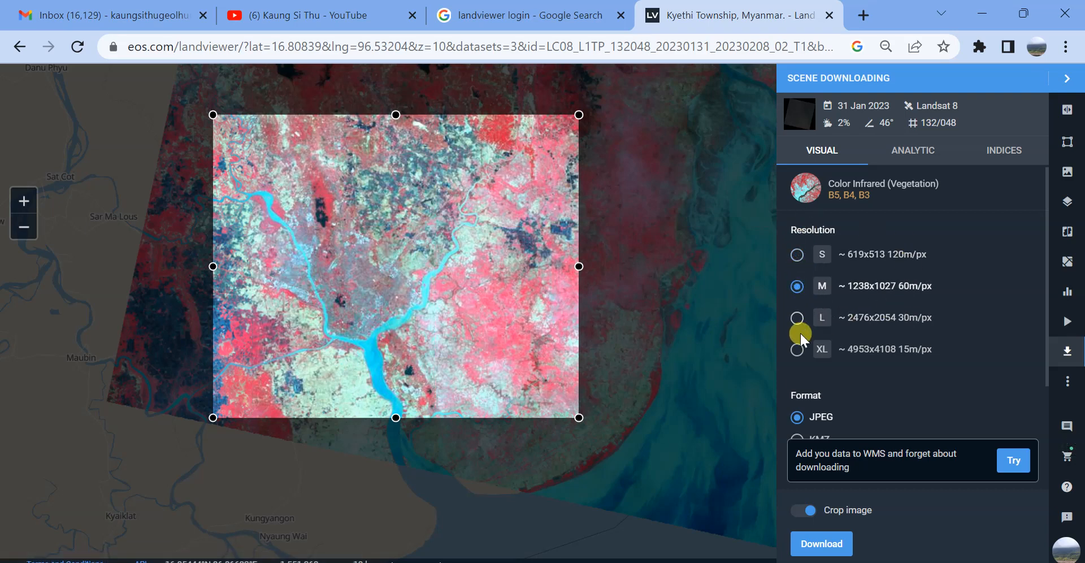
# Turn off image cropping for the visual download and view the full extent of the scene.
pyautogui.scroll(-1, 791, 317)
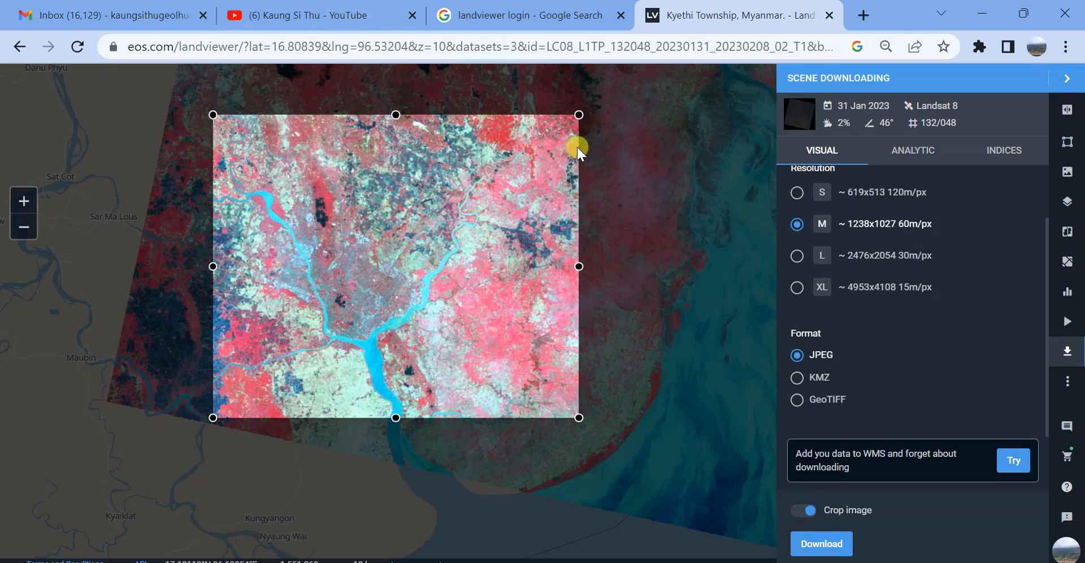
pyautogui.click(810, 516)
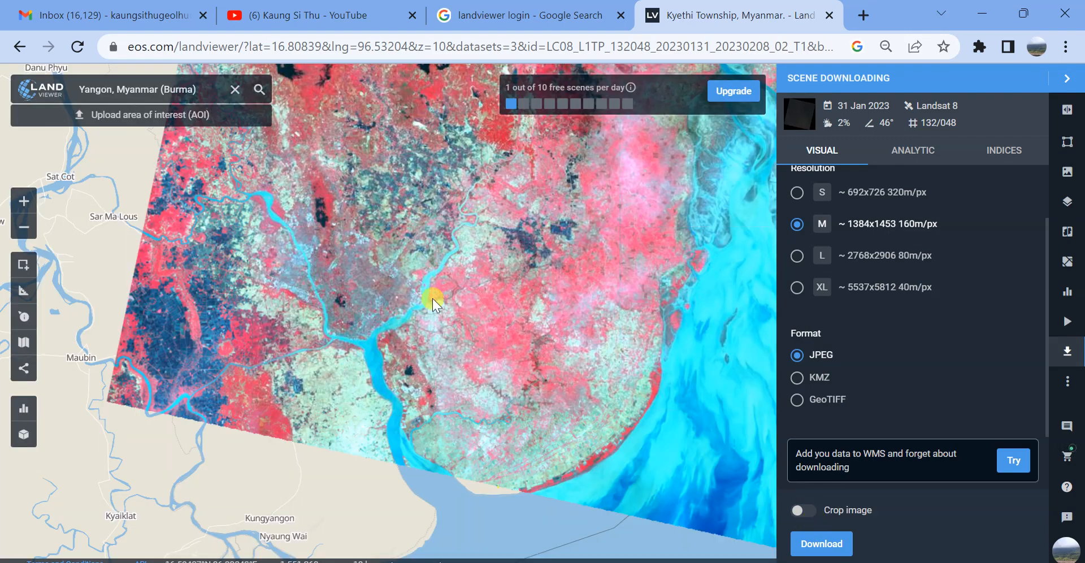
pyautogui.scroll(-5, 504, 247)
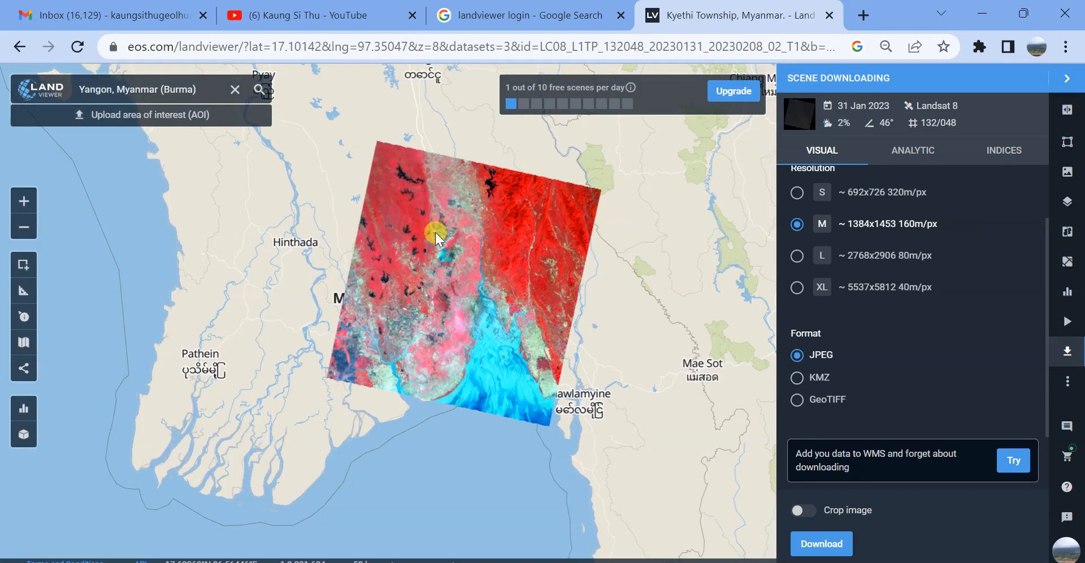
# Switch to the analytic download and select B2 - Blue instead of B5 - Near Infrared, keeping B3 and B4.
pyautogui.click(911, 152)
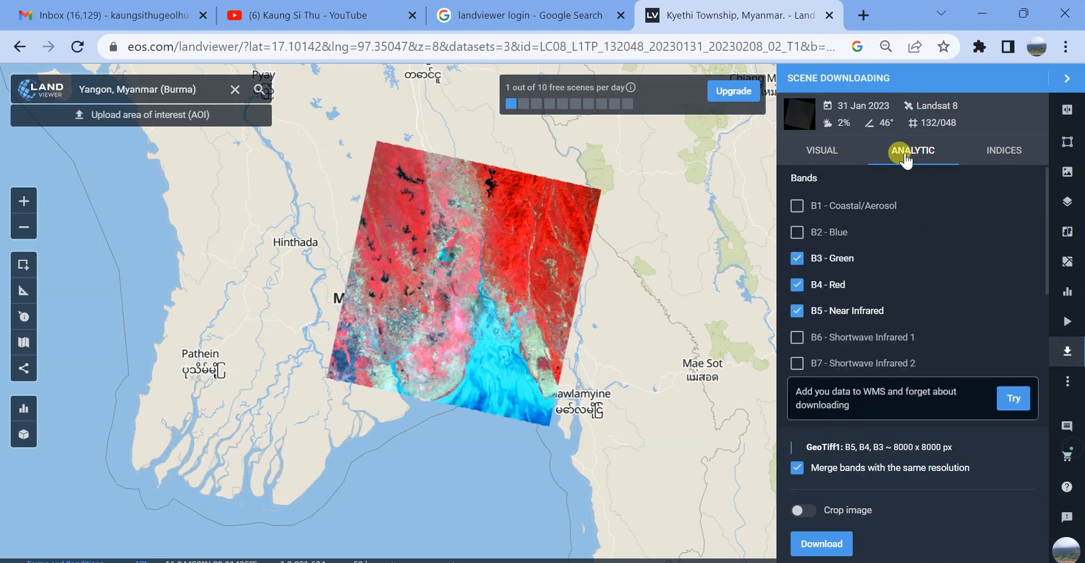
pyautogui.scroll(-2, 837, 237)
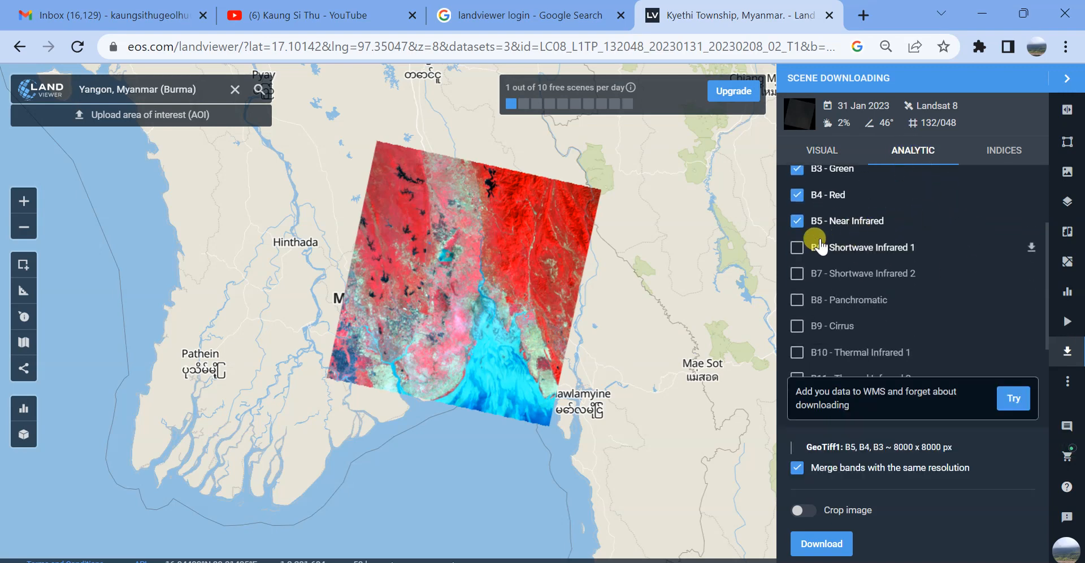
pyautogui.scroll(2, 828, 254)
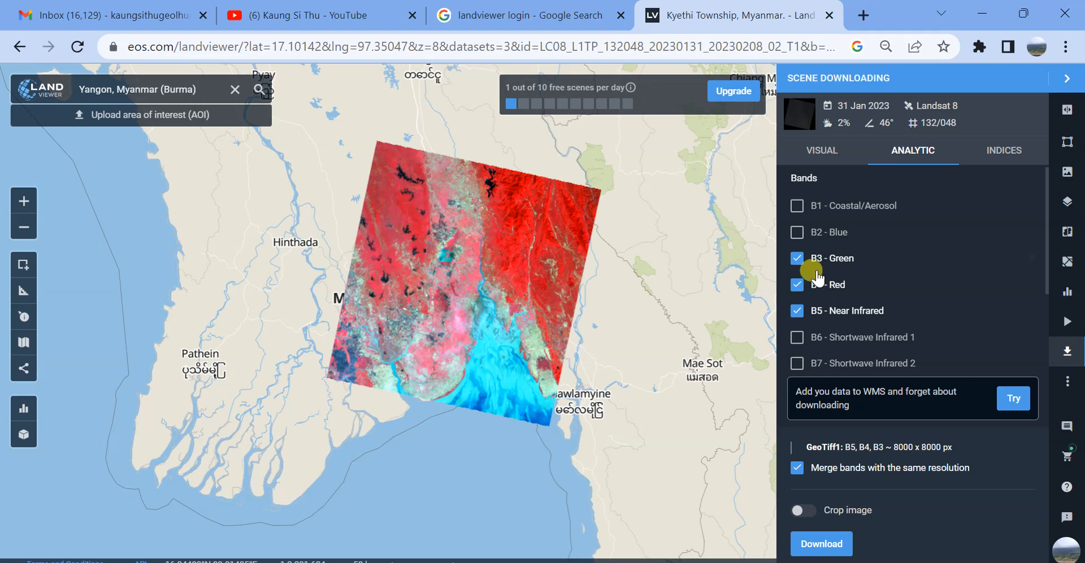
pyautogui.click(811, 306)
pyautogui.click(799, 233)
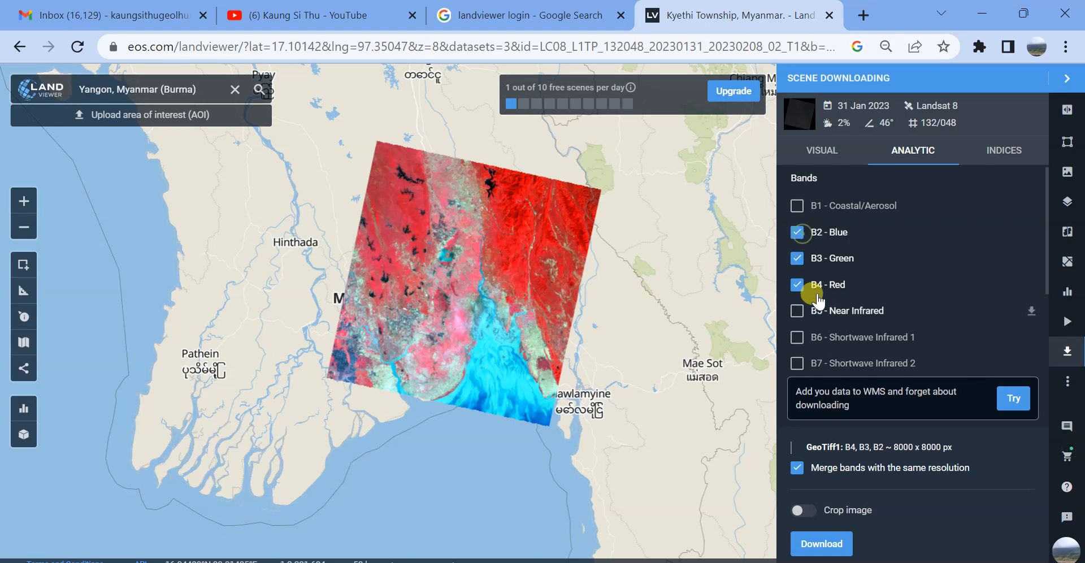
pyautogui.scroll(-2, 842, 261)
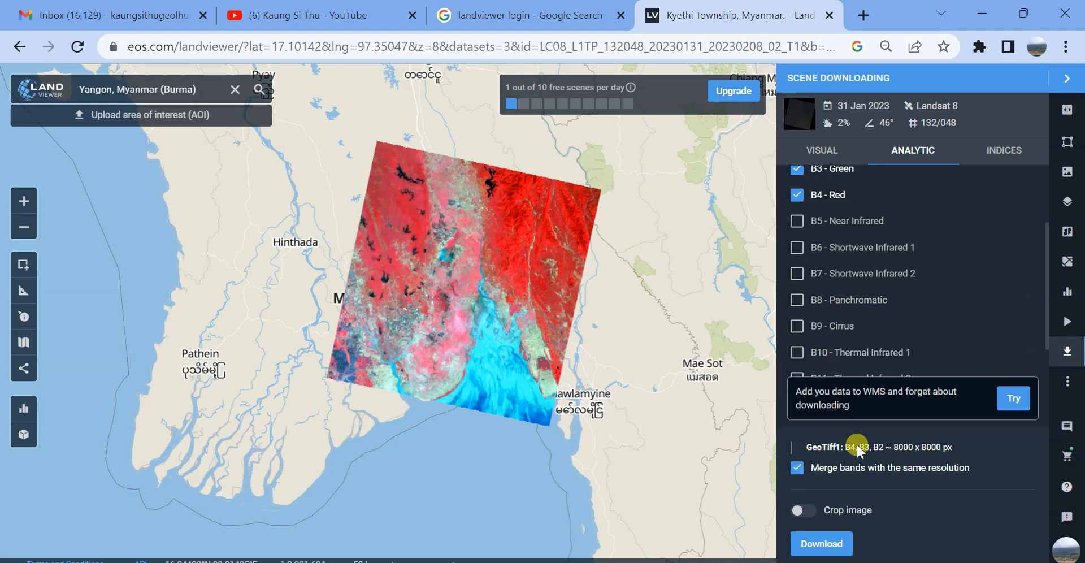
# Enable cropping for the analytic download and shrink the crop area around Yangon to about 1965 x 1831 px.
pyautogui.click(800, 511)
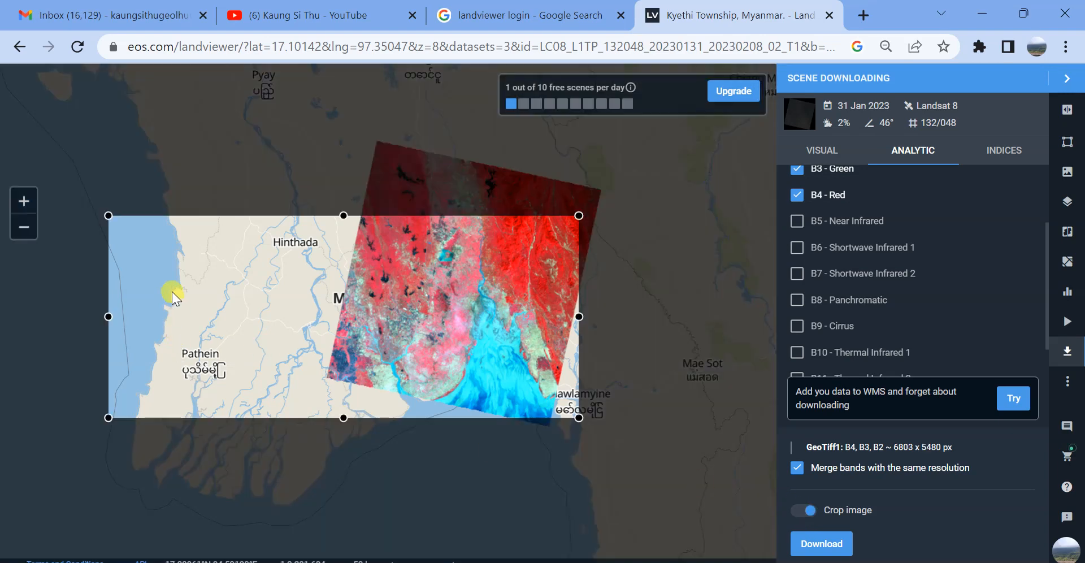
pyautogui.moveTo(108, 316); pyautogui.dragTo(361, 333)
pyautogui.moveTo(470, 216); pyautogui.dragTo(470, 311)
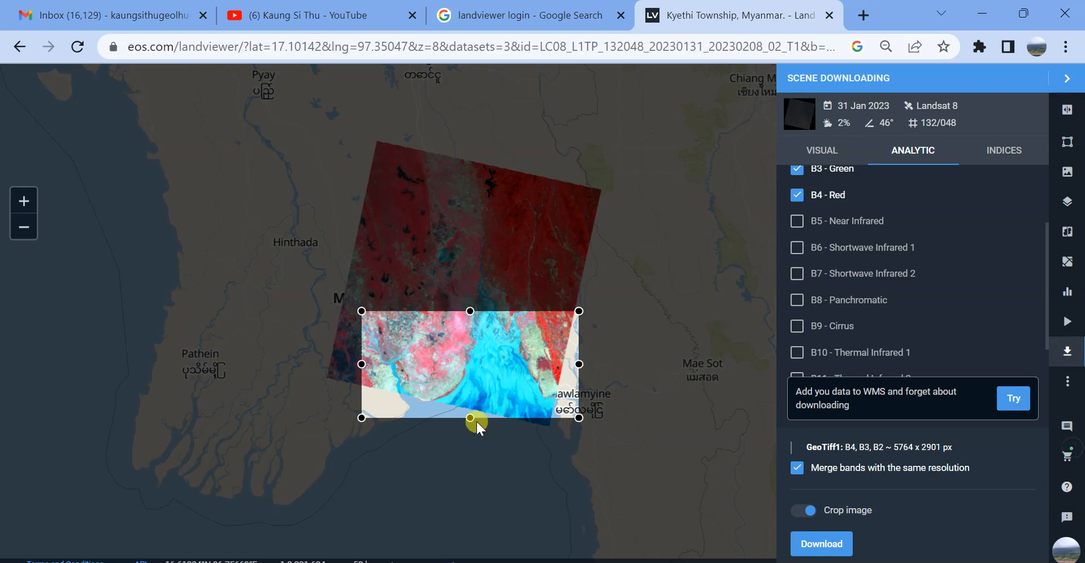
pyautogui.moveTo(469, 423); pyautogui.dragTo(469, 378)
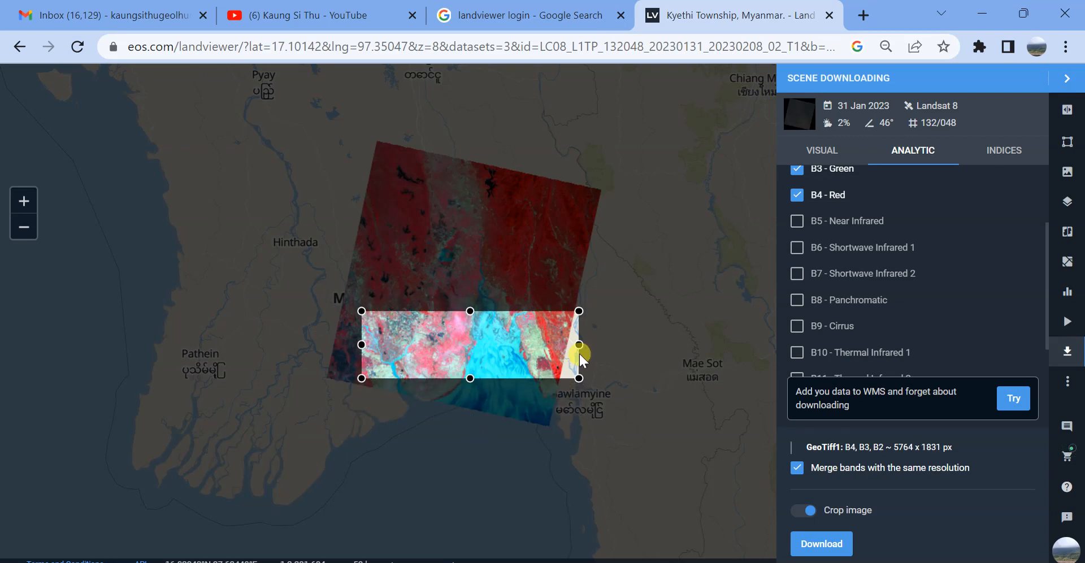
pyautogui.moveTo(577, 351); pyautogui.dragTo(435, 354)
# Refine the crop area at a closer map scale to cover Yangon and its surrounding rivers, about 2184 x 1890 px.
pyautogui.scroll(1, 399, 360)
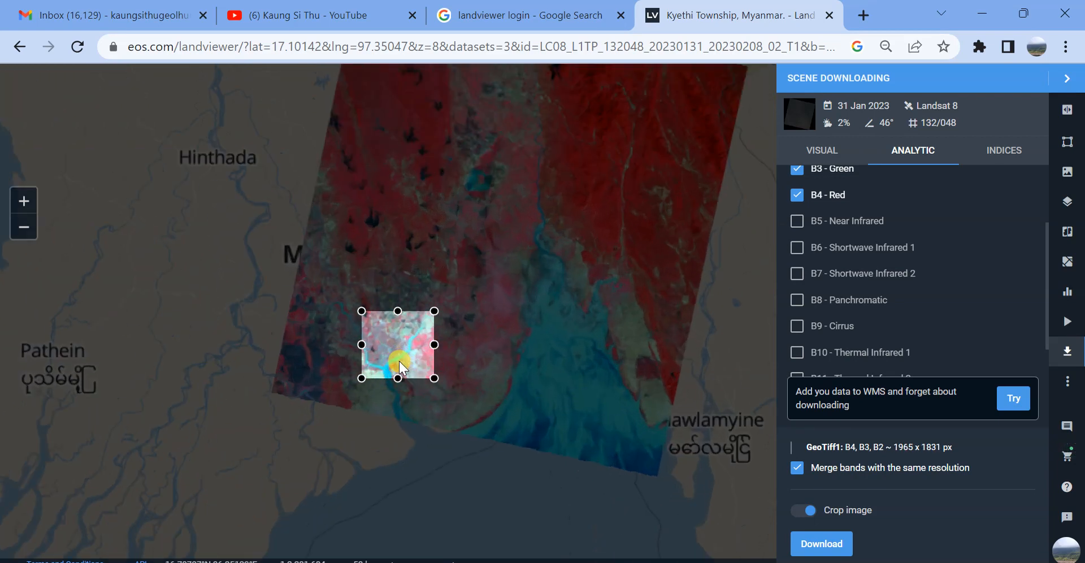
pyautogui.moveTo(361, 345); pyautogui.dragTo(303, 344)
pyautogui.scroll(1, 368, 338)
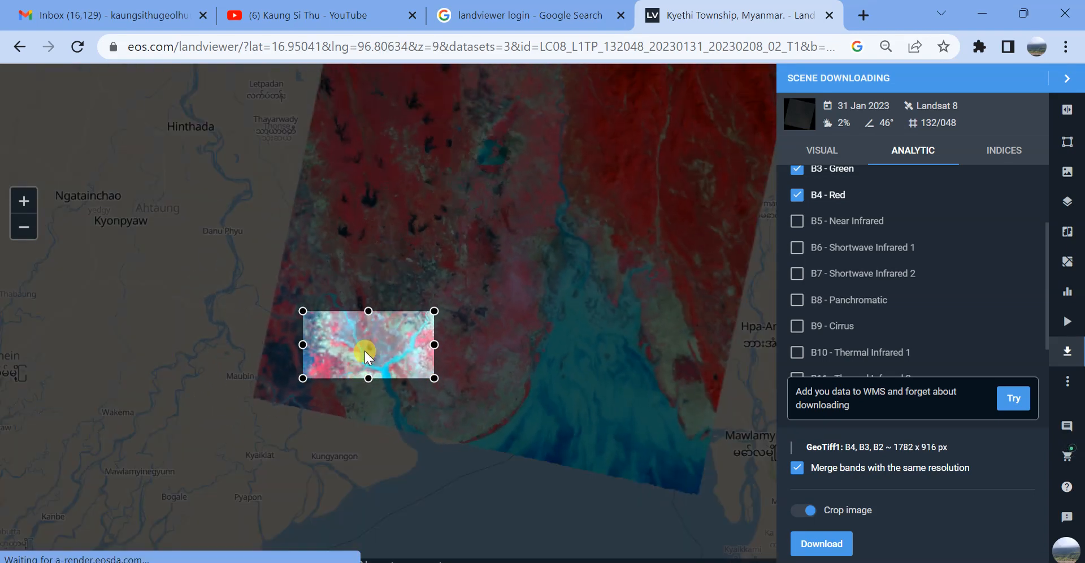
pyautogui.moveTo(369, 311); pyautogui.dragTo(369, 174)
pyautogui.moveTo(440, 281); pyautogui.dragTo(547, 277)
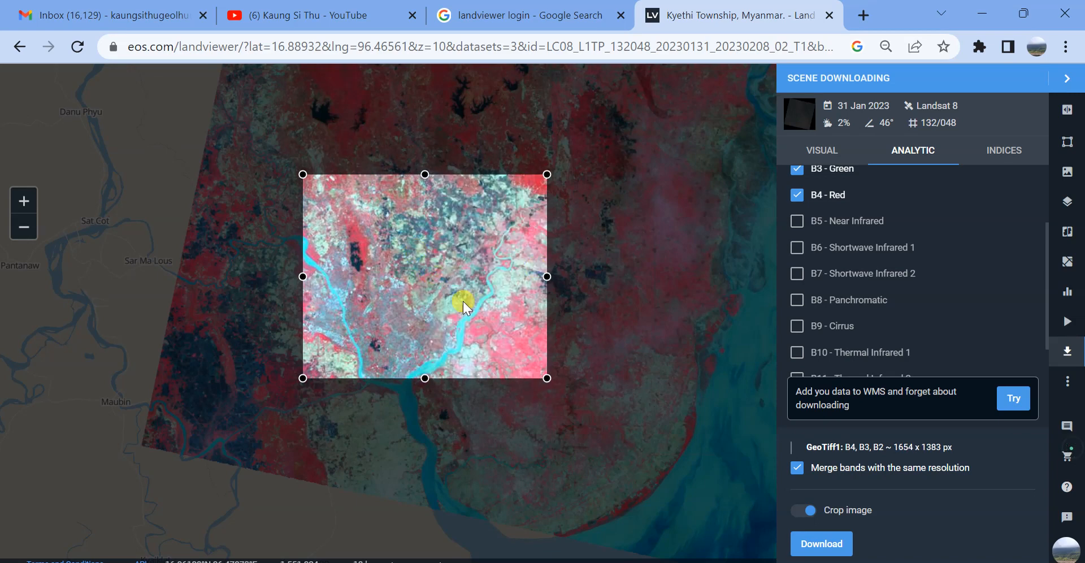
pyautogui.moveTo(296, 277); pyautogui.dragTo(227, 282)
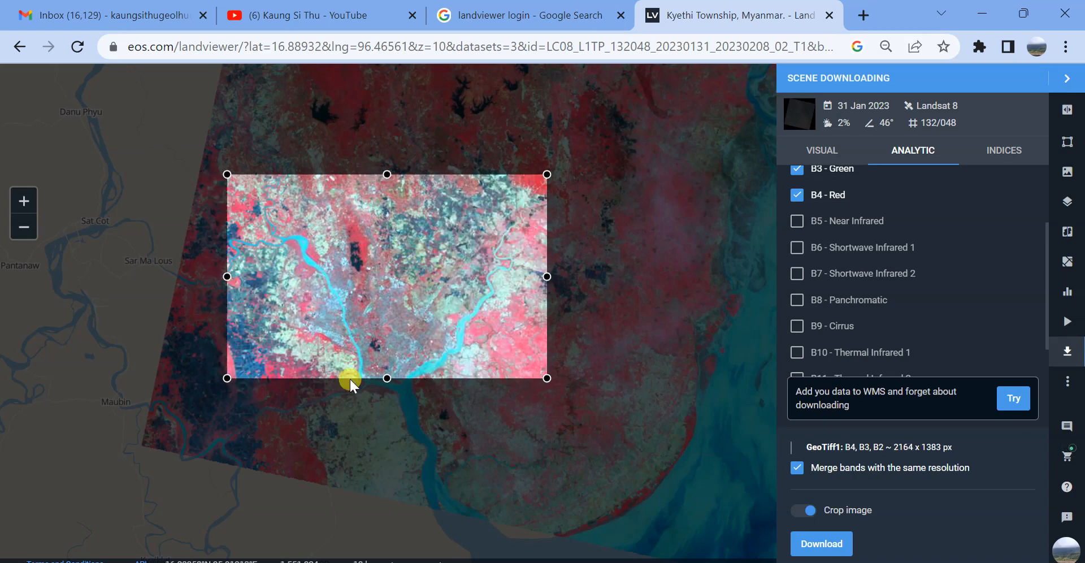
pyautogui.moveTo(387, 377); pyautogui.dragTo(387, 453)
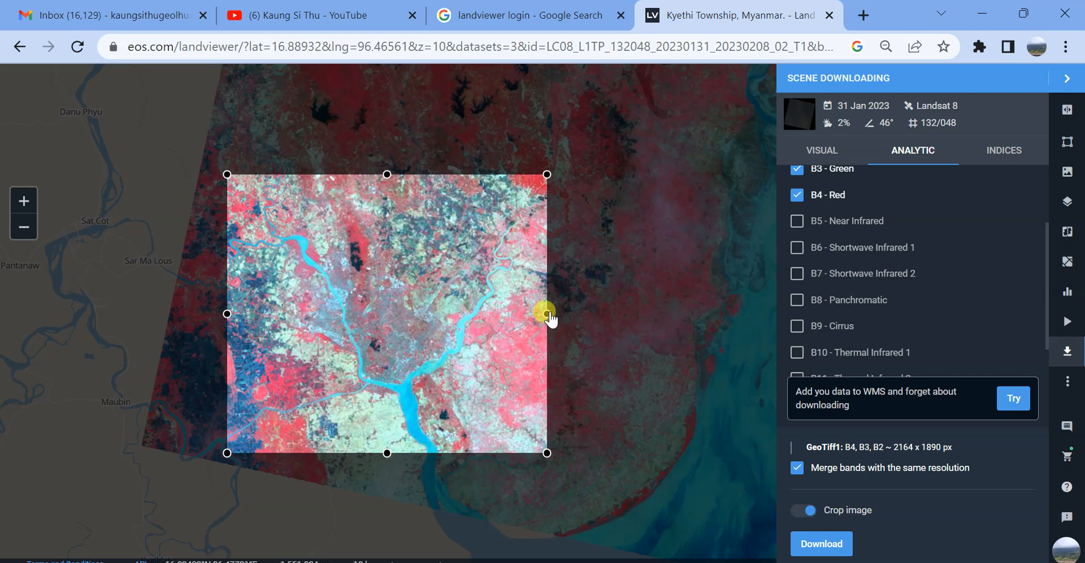
pyautogui.moveTo(546, 314); pyautogui.dragTo(549, 313)
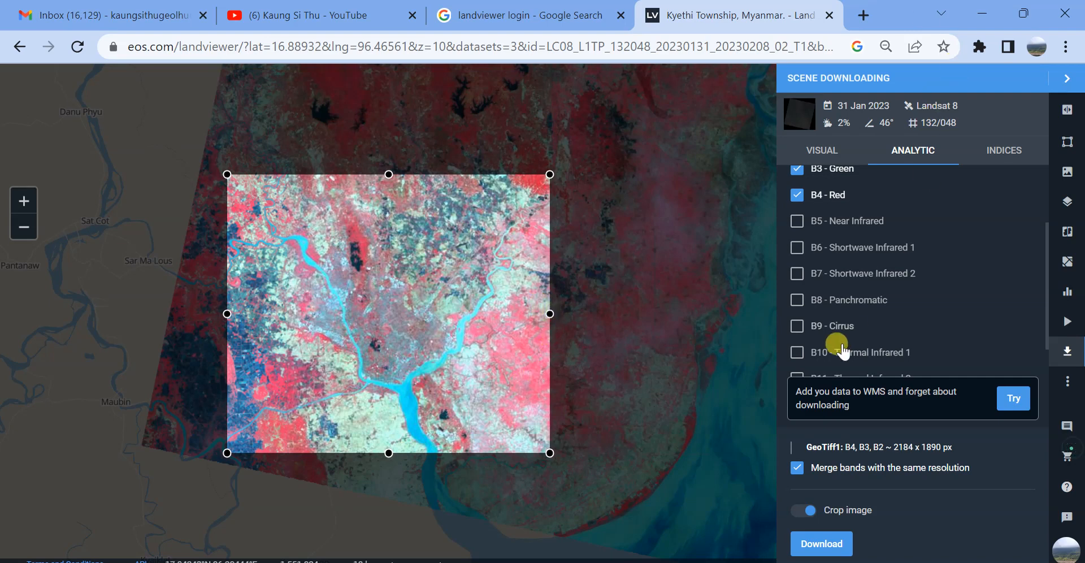
pyautogui.scroll(2, 842, 350)
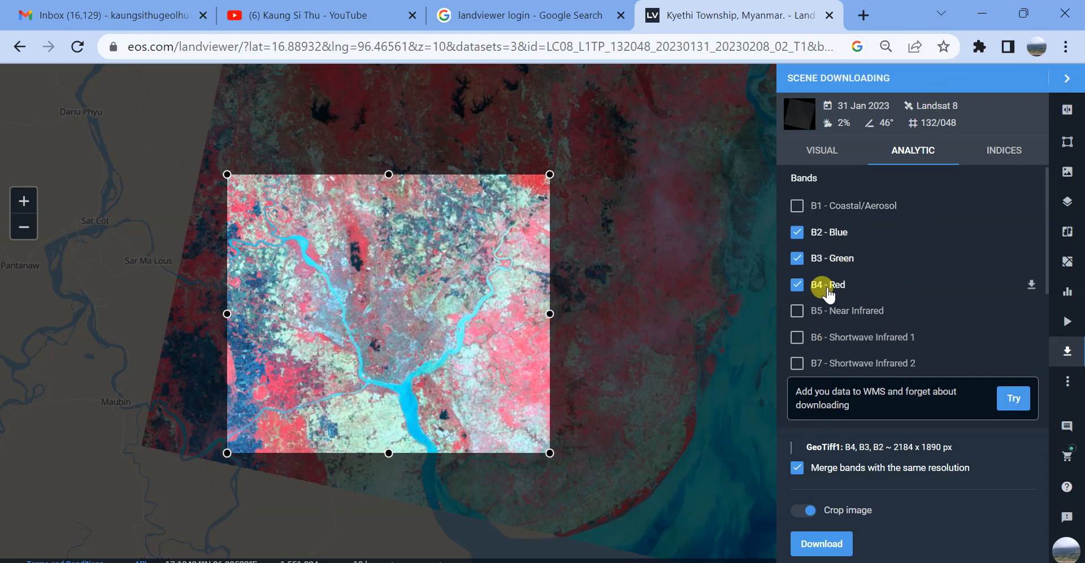
# Display the 31 Jan 2023 Landsat 8 scene in the Natural Color band combination (B4, B3, B2).
pyautogui.click(818, 148)
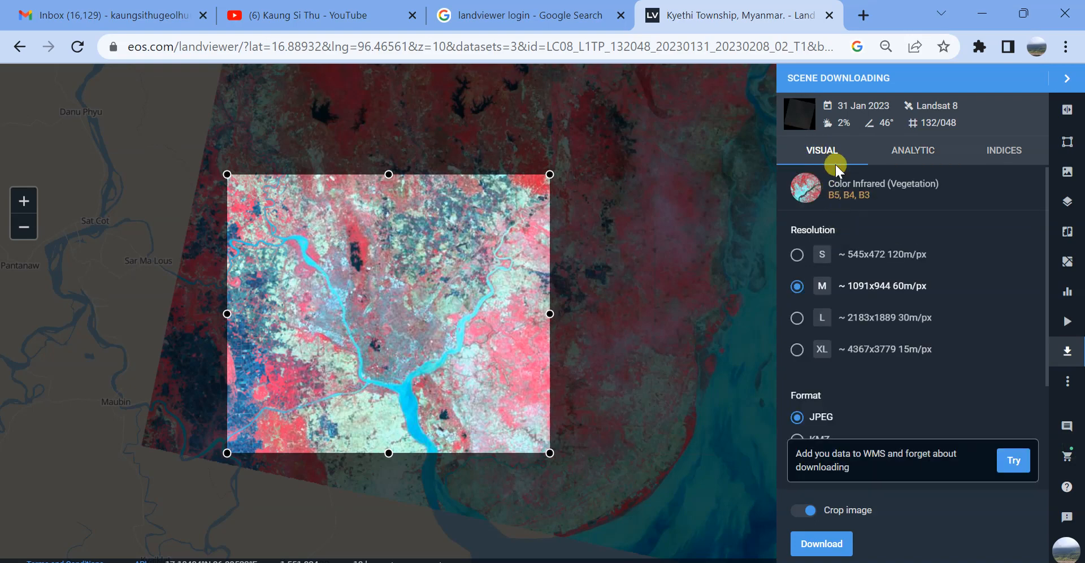
pyautogui.click(1067, 172)
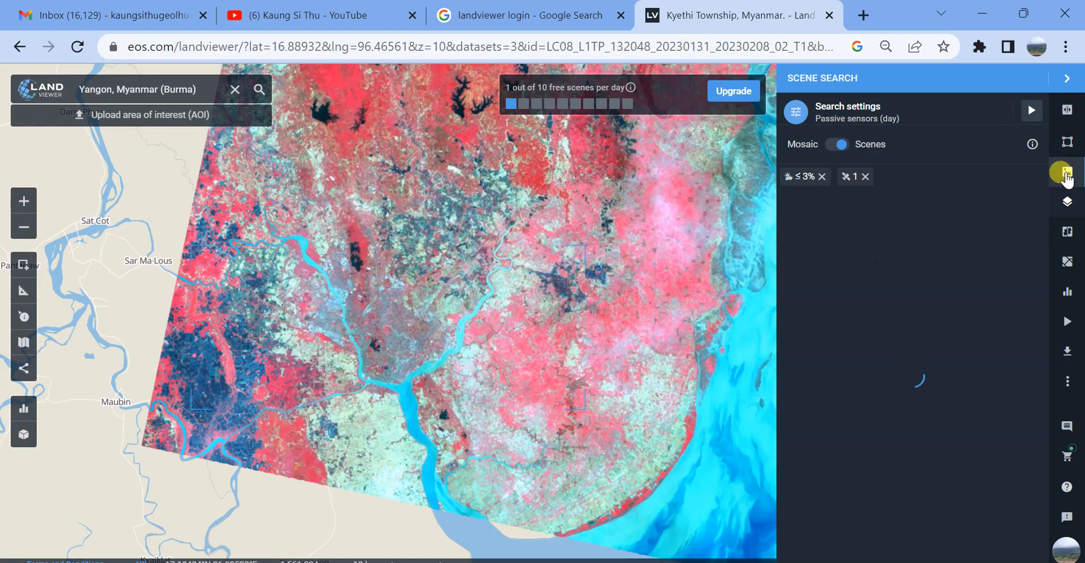
pyautogui.click(1068, 204)
pyautogui.click(1034, 227)
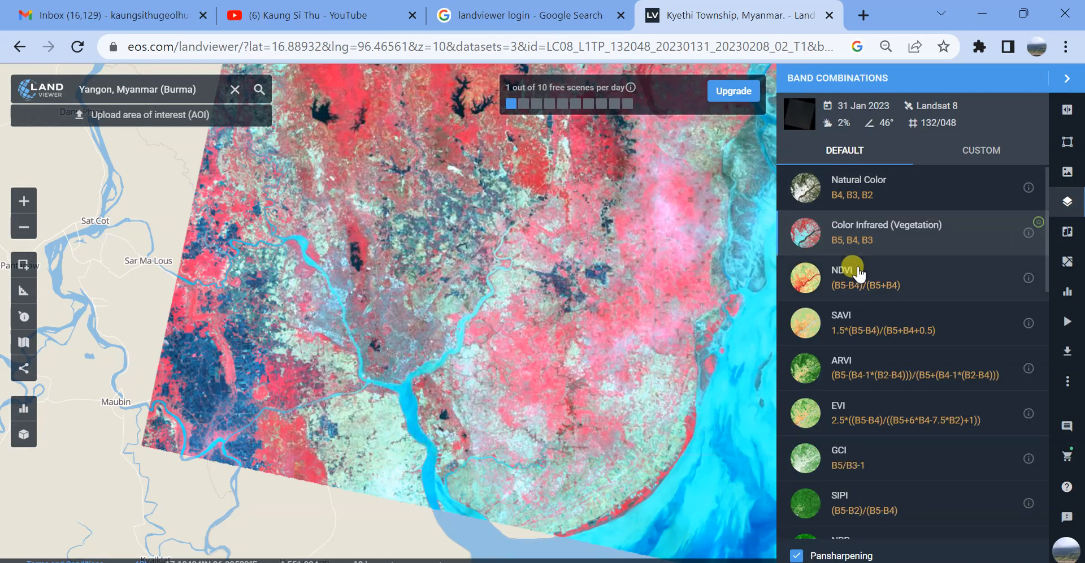
pyautogui.click(835, 204)
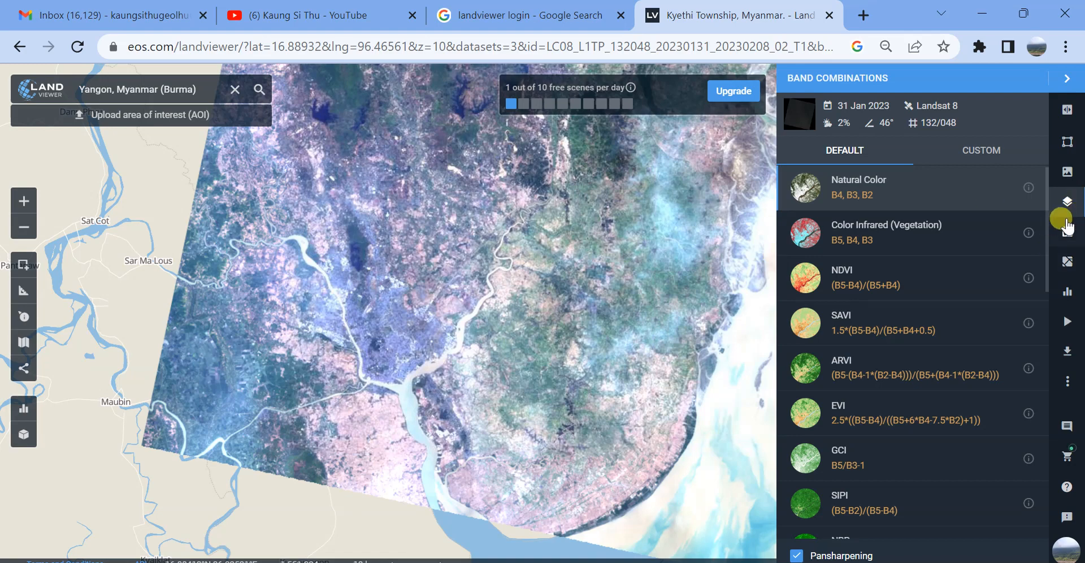
# Return to the analytic scene download and resize the crop area around Yangon to about 2135 x 1632 px.
pyautogui.click(1067, 351)
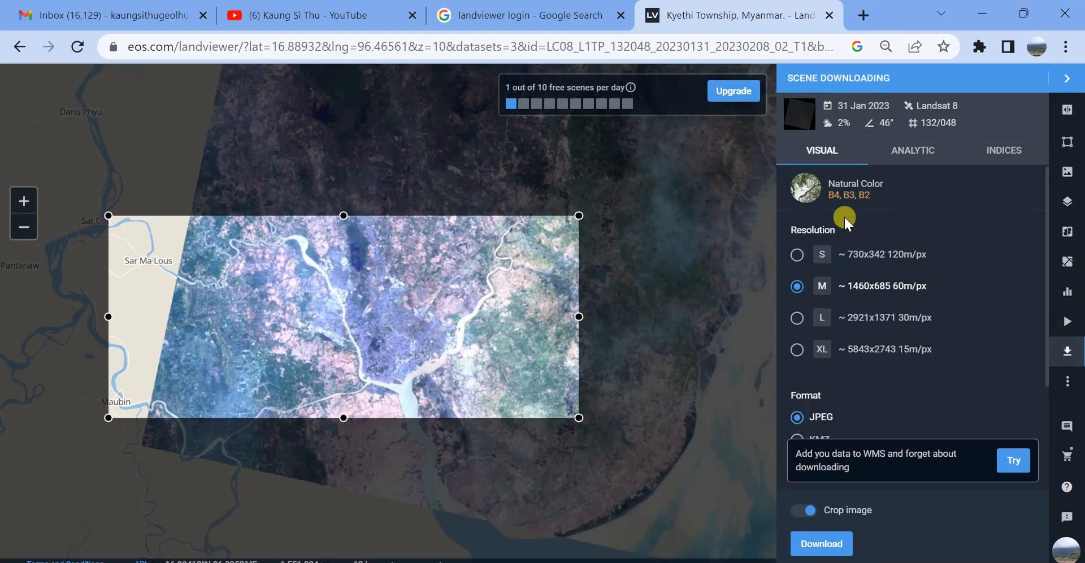
pyautogui.click(929, 153)
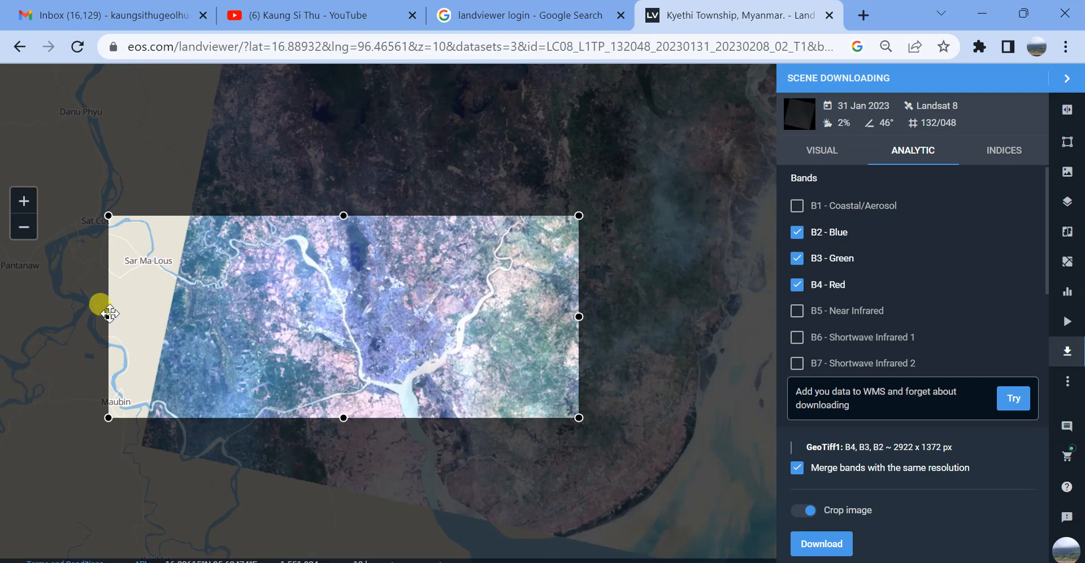
pyautogui.moveTo(107, 314); pyautogui.dragTo(248, 319)
pyautogui.moveTo(412, 217); pyautogui.dragTo(413, 187)
pyautogui.moveTo(413, 423); pyautogui.dragTo(414, 430)
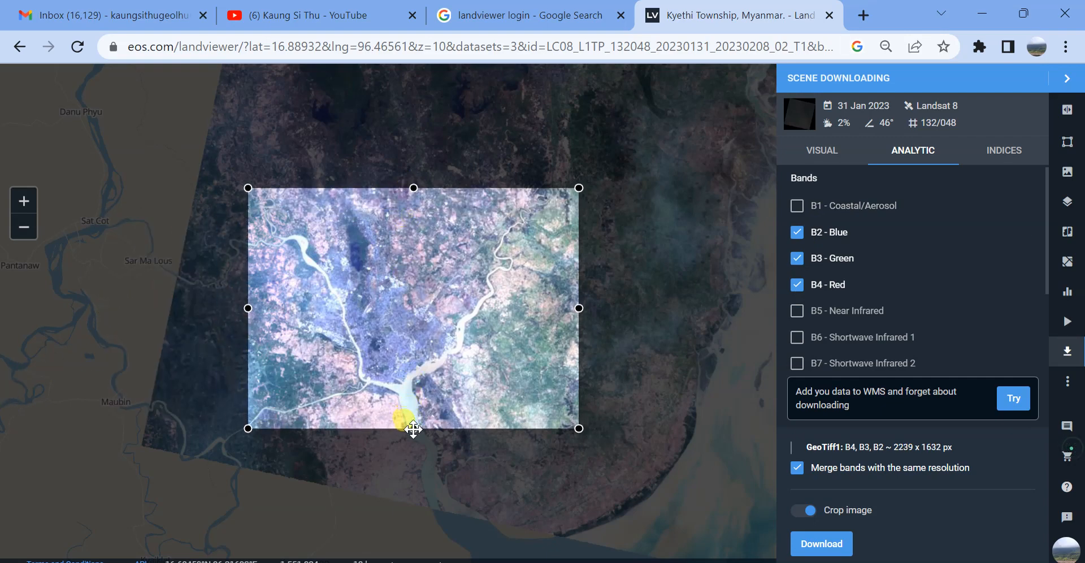
pyautogui.moveTo(580, 314); pyautogui.dragTo(563, 309)
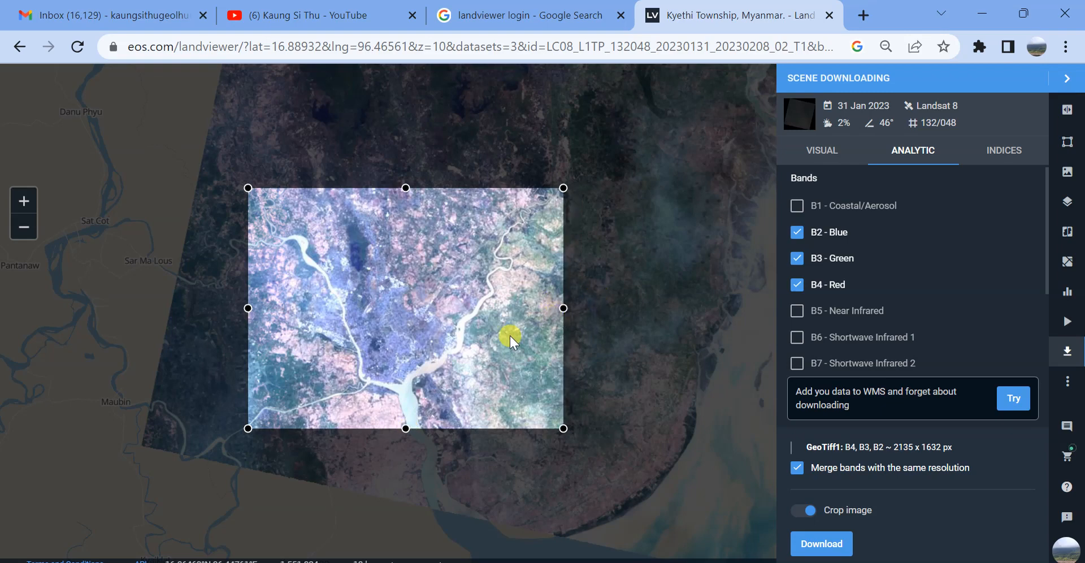
pyautogui.moveTo(481, 320); pyautogui.dragTo(451, 323)
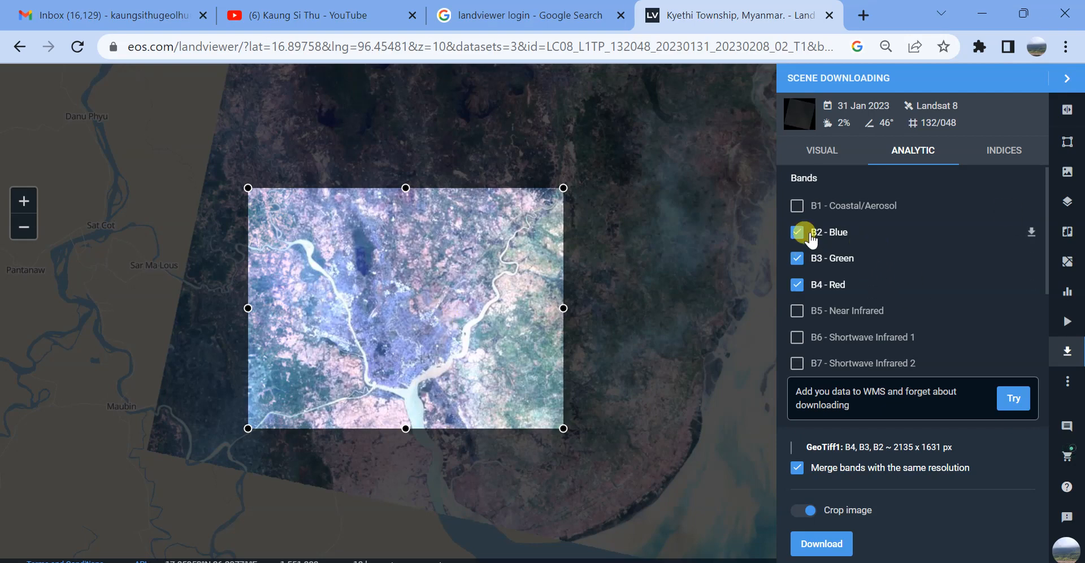
# Review the analytic band list and start the cropped download of merged bands B4, B3 and B2.
pyautogui.scroll(-2, 825, 252)
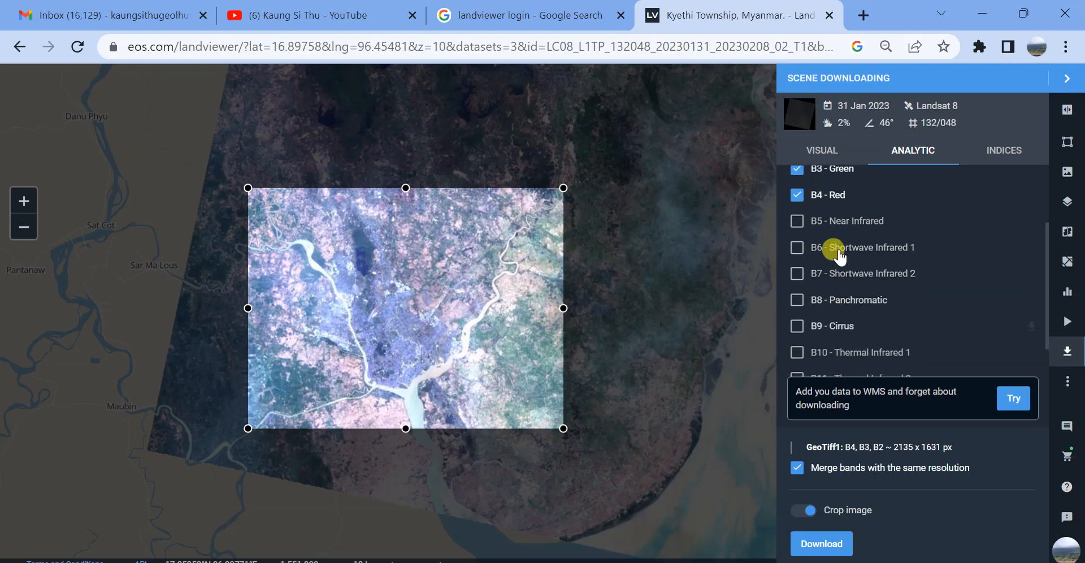
pyautogui.scroll(2, 837, 291)
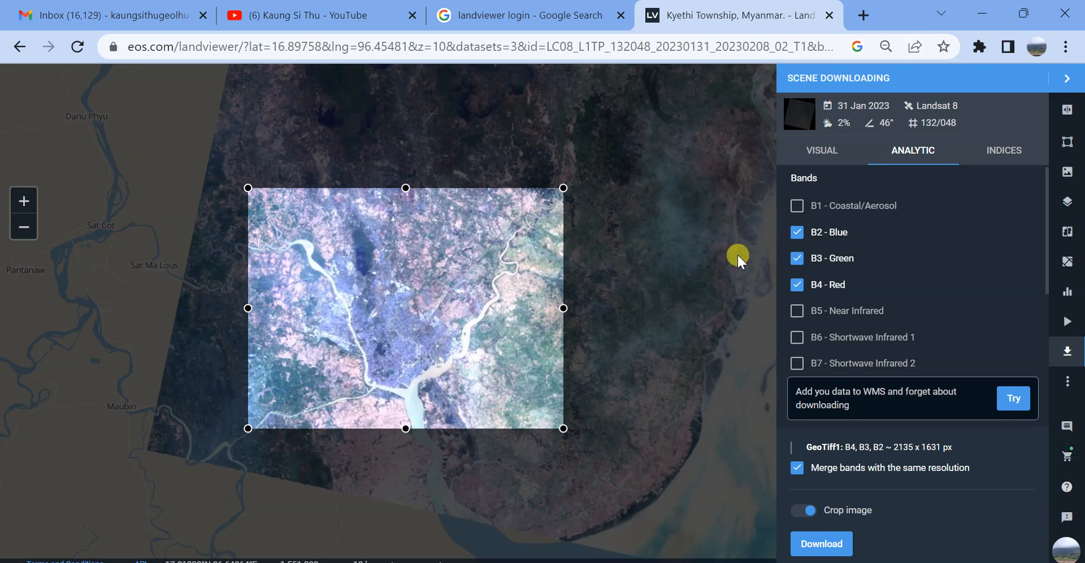
pyautogui.click(835, 544)
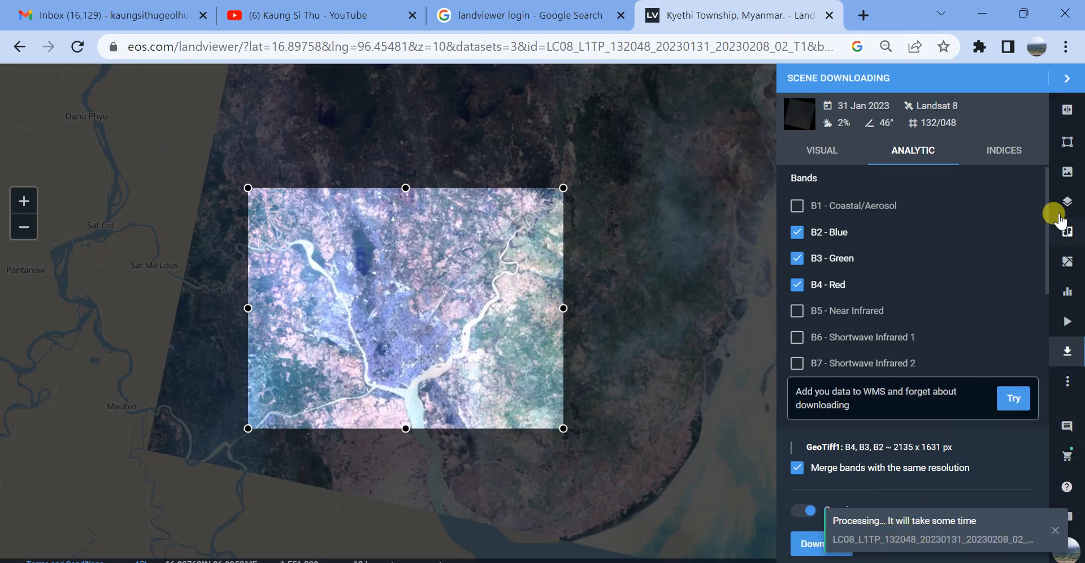
pyautogui.click(1067, 46)
pyautogui.click(1017, 254)
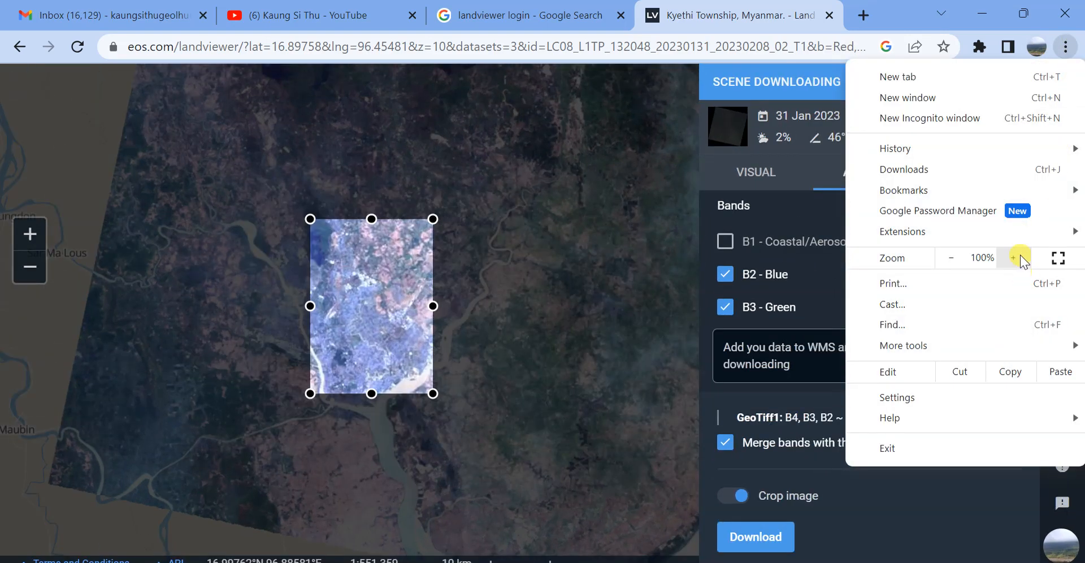
pyautogui.click(944, 21)
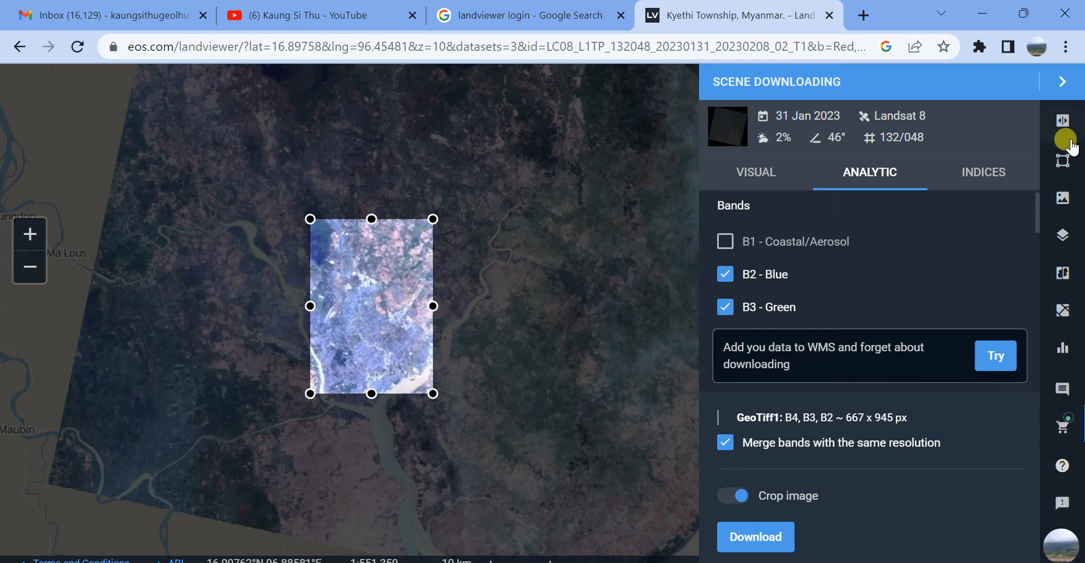
pyautogui.click(1067, 47)
pyautogui.click(951, 257)
pyautogui.click(951, 257)
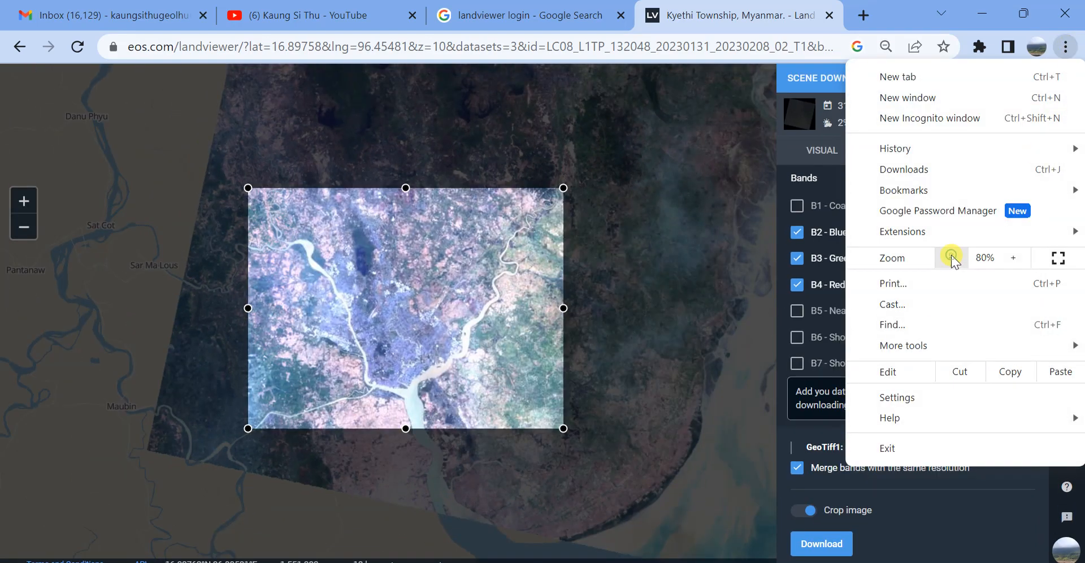
pyautogui.click(828, 55)
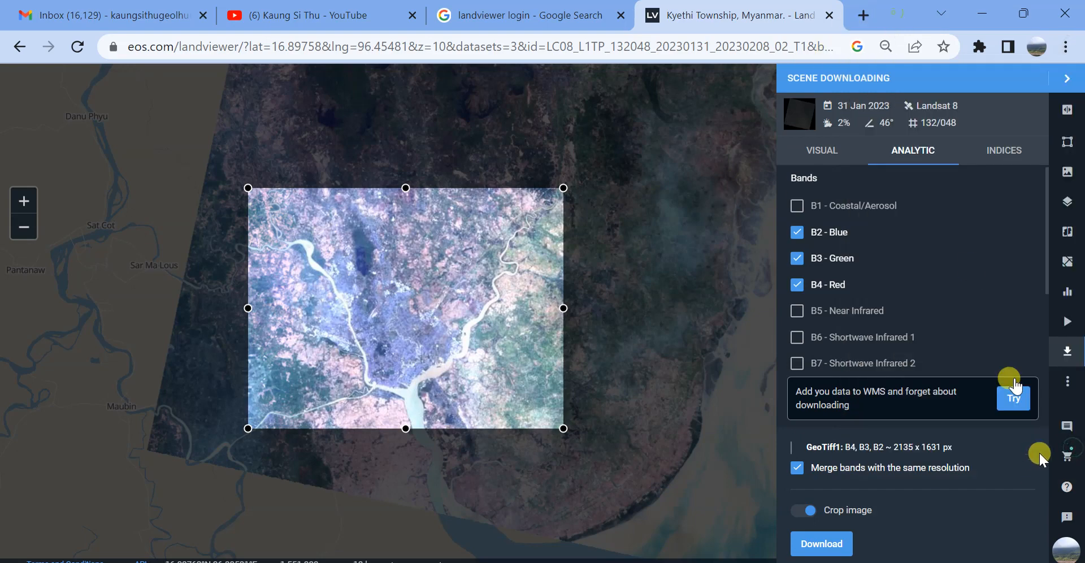
# Open the Download Manager from LandViewer's additional tools.
pyautogui.click(1069, 383)
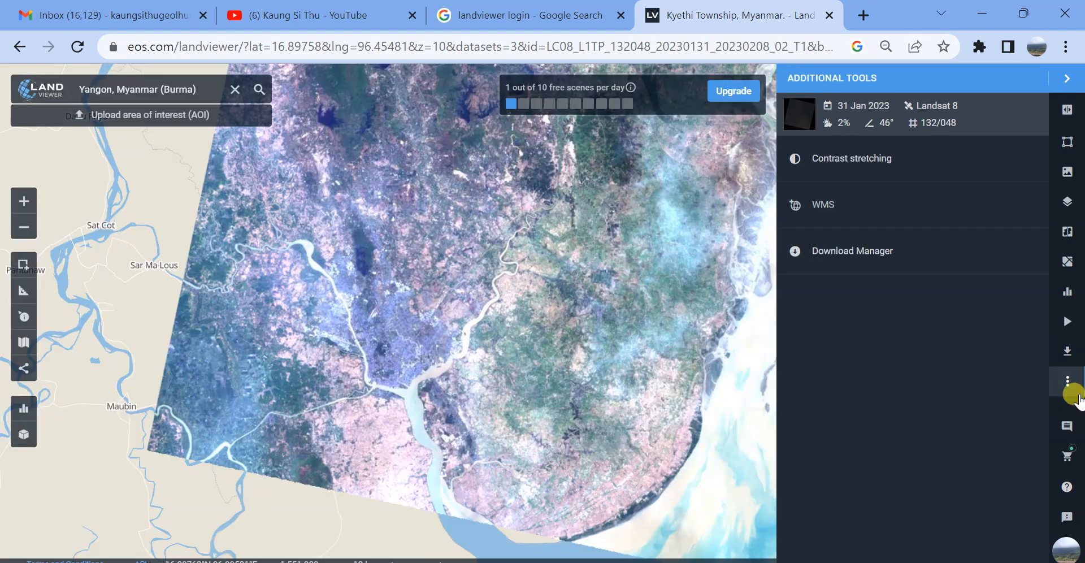
pyautogui.click(895, 257)
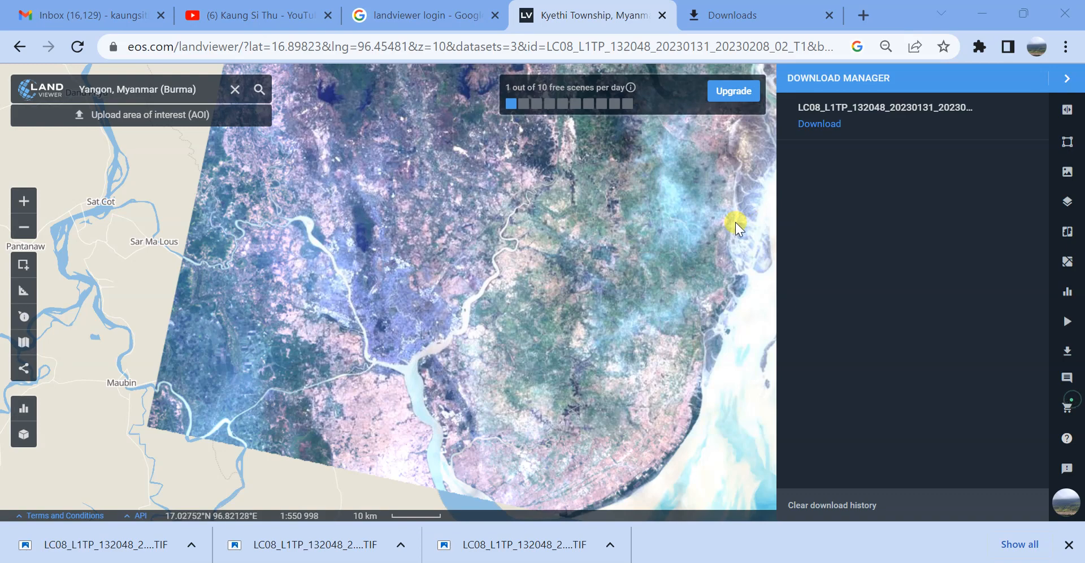
# Return to the scene search and filter the sensors to Sentinel-2 L2A instead of Landsat 8 OLI + TIRS.
pyautogui.click(1066, 172)
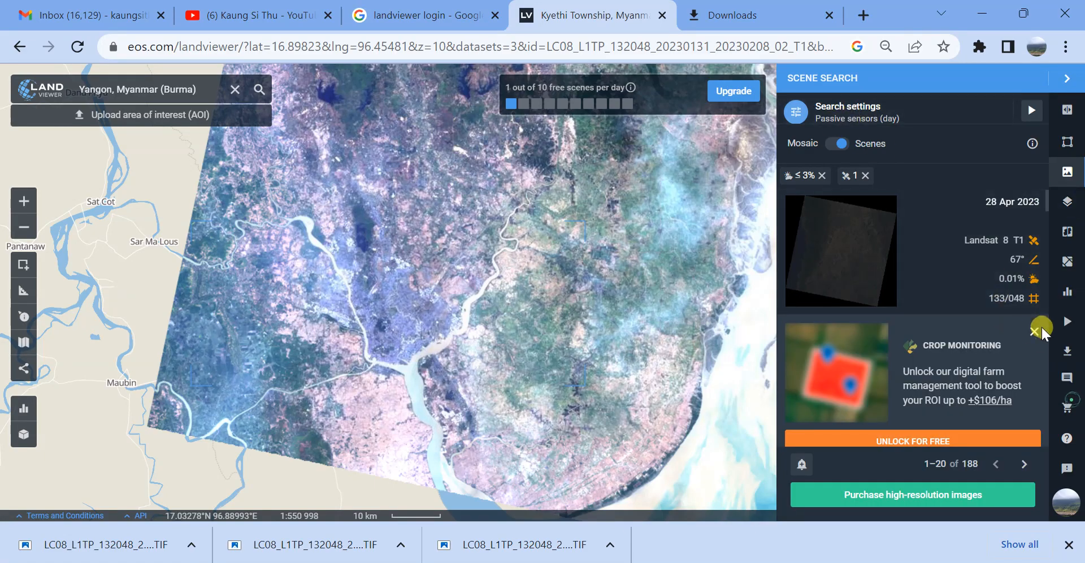
pyautogui.click(1033, 333)
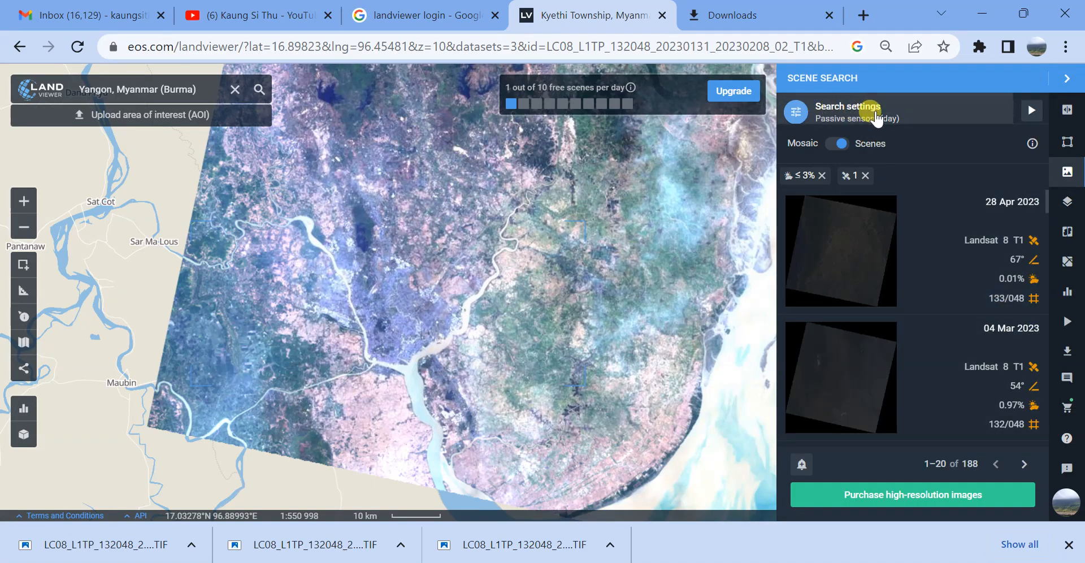
pyautogui.click(843, 116)
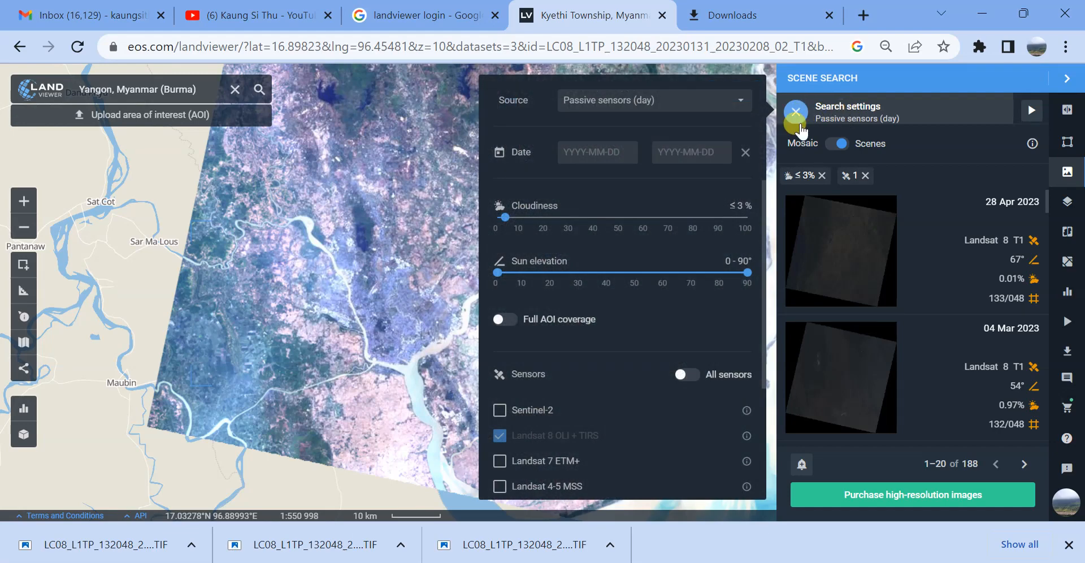
pyautogui.scroll(-2, 552, 328)
pyautogui.click(499, 320)
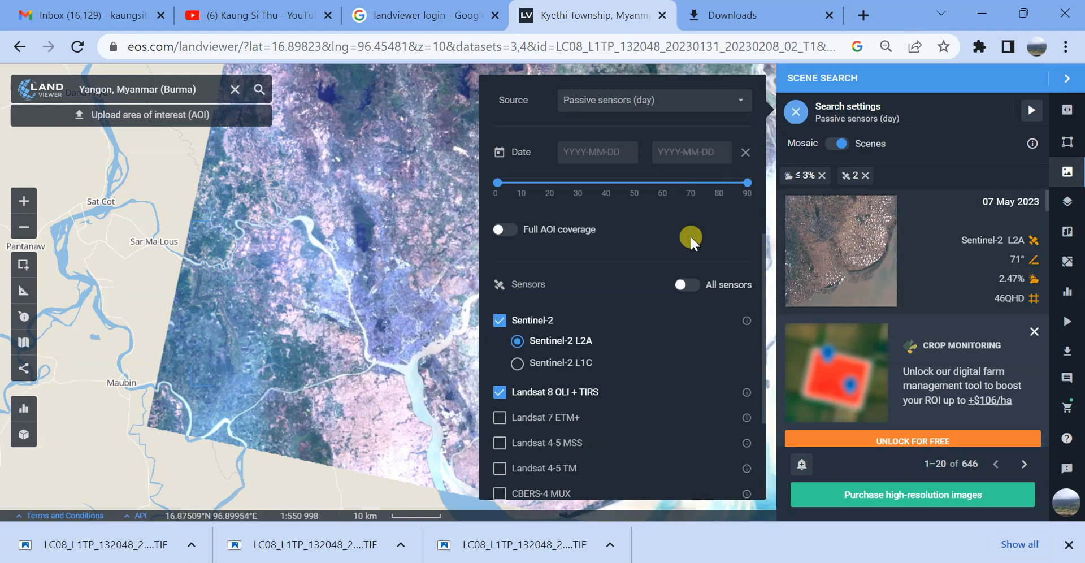
pyautogui.click(508, 388)
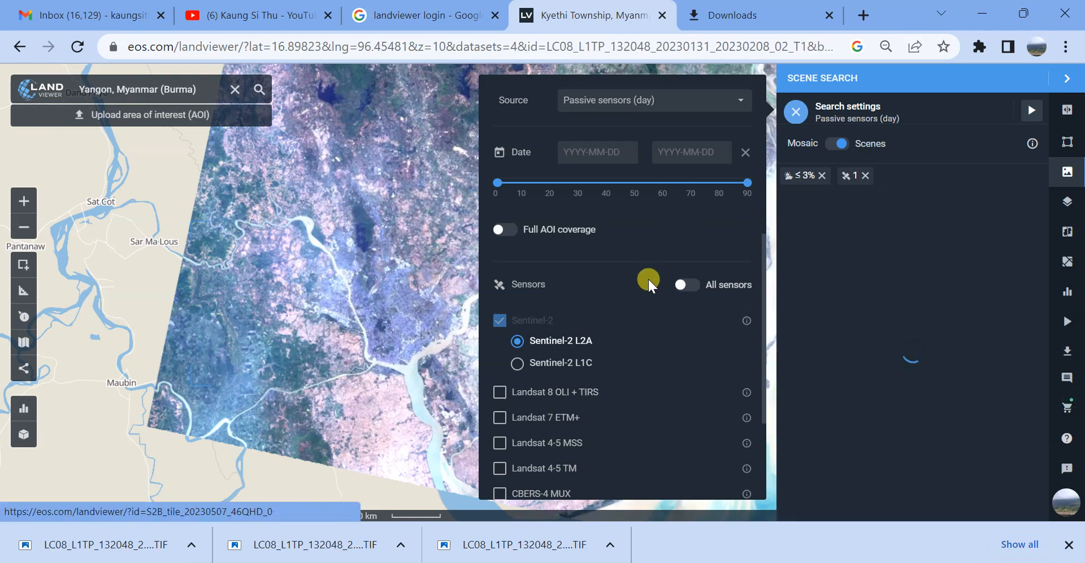
pyautogui.scroll(2, 647, 277)
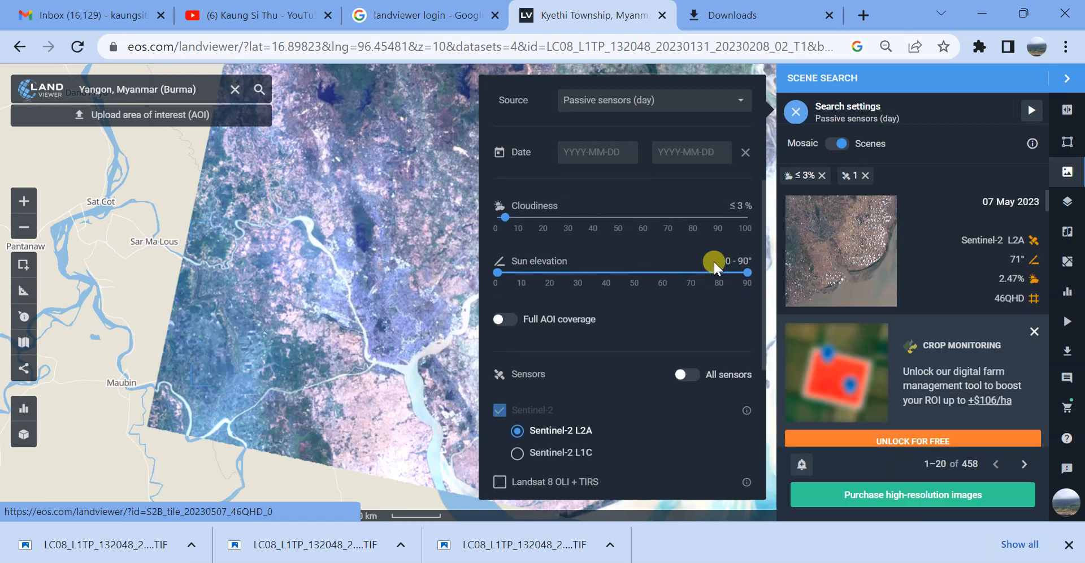
# Switch to ArcMap and add the downloaded B4-B3-B2 TIF from the Landsat8 folder to the map.
pyautogui.click(618, 562)
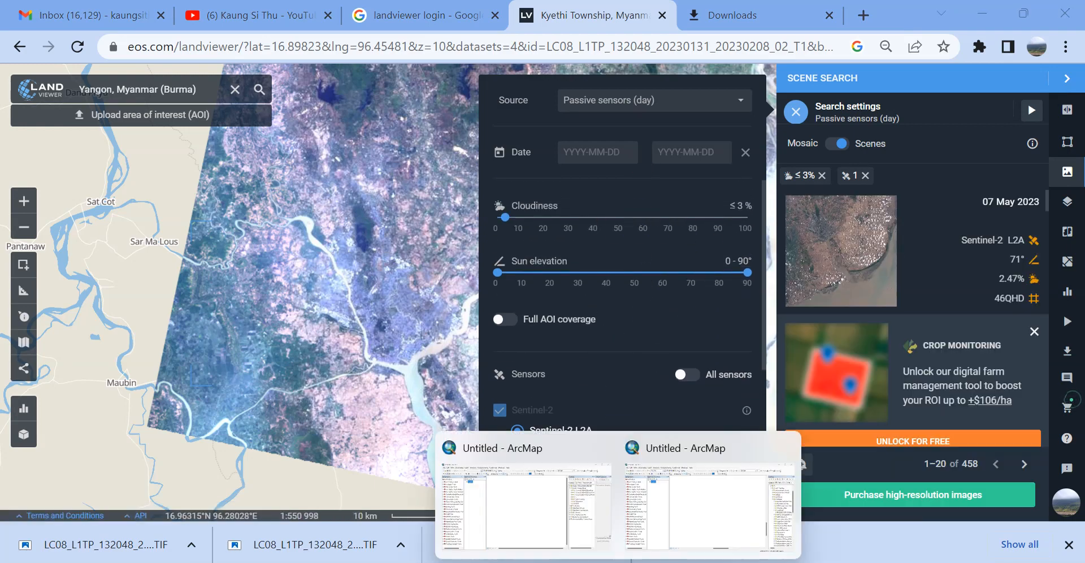
pyautogui.click(715, 523)
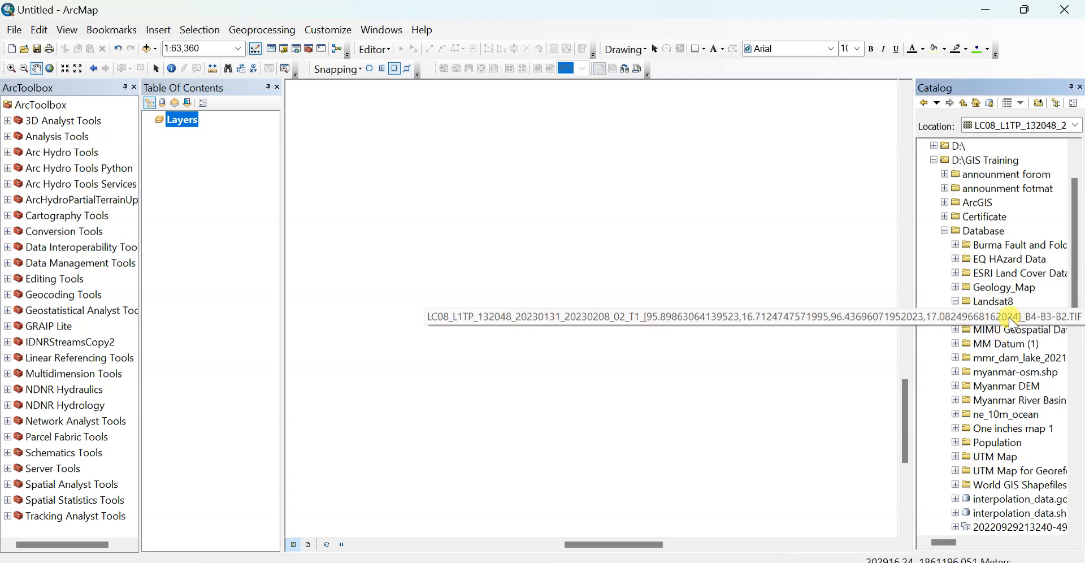
pyautogui.moveTo(1018, 314); pyautogui.dragTo(507, 257)
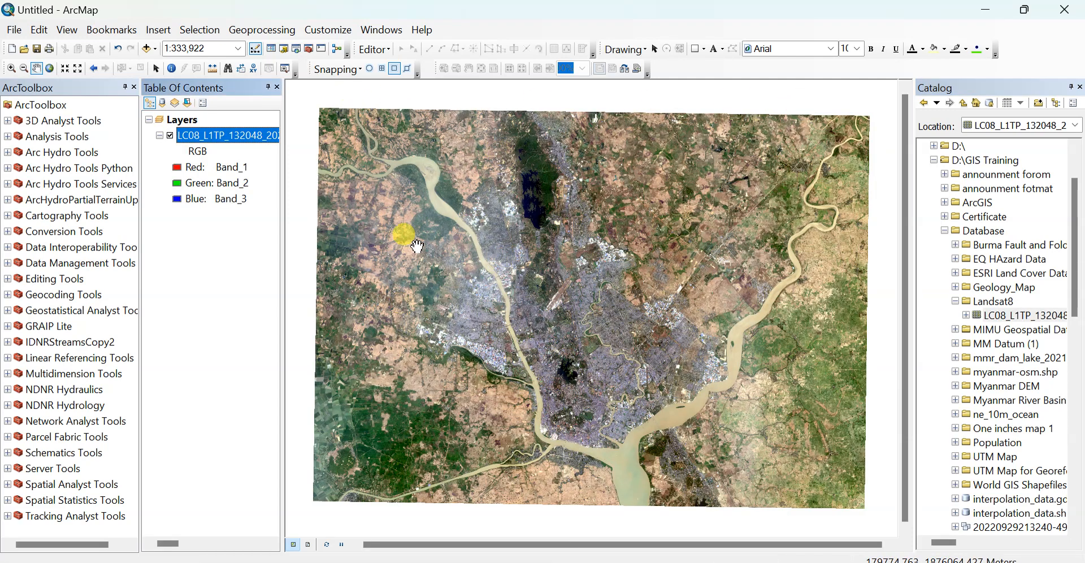
# Examine the Yangon raster and its rivers in the ArcMap view, and return to LandViewer in the browser.
pyautogui.moveTo(735, 224); pyautogui.dragTo(731, 215)
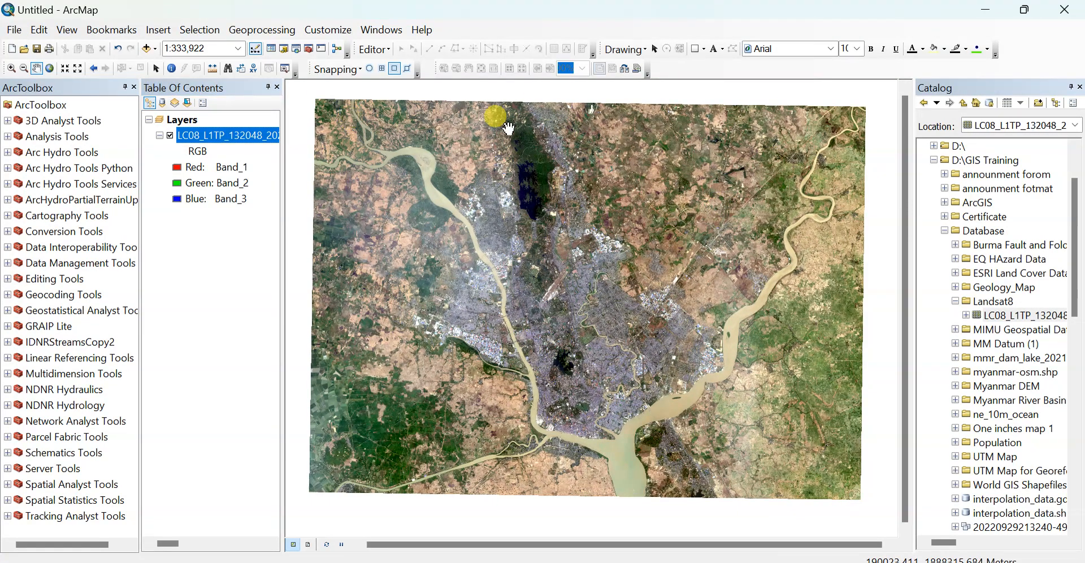
pyautogui.moveTo(534, 132); pyautogui.dragTo(532, 140)
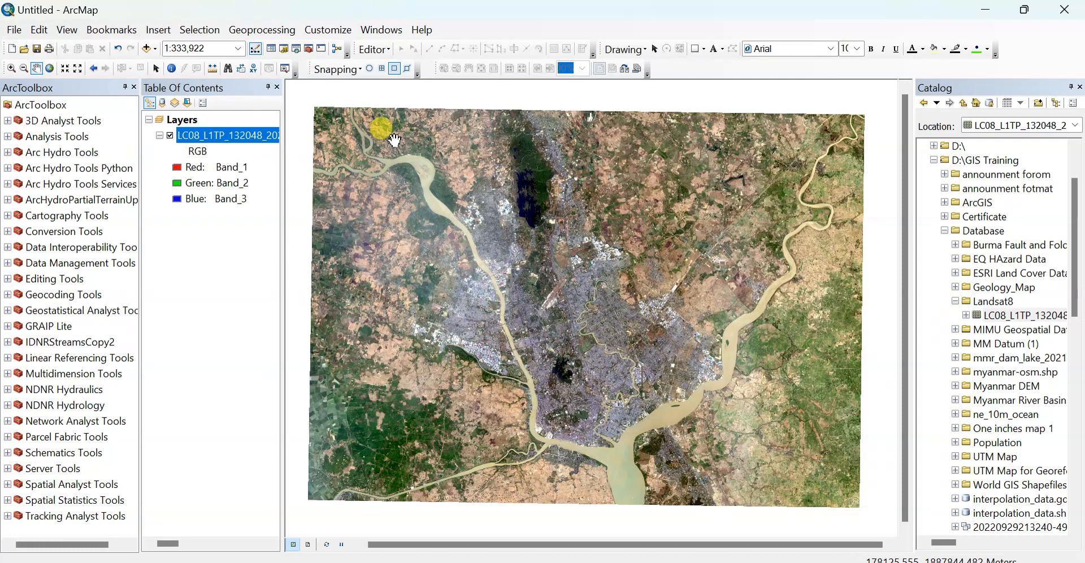
pyautogui.moveTo(689, 304); pyautogui.dragTo(689, 302)
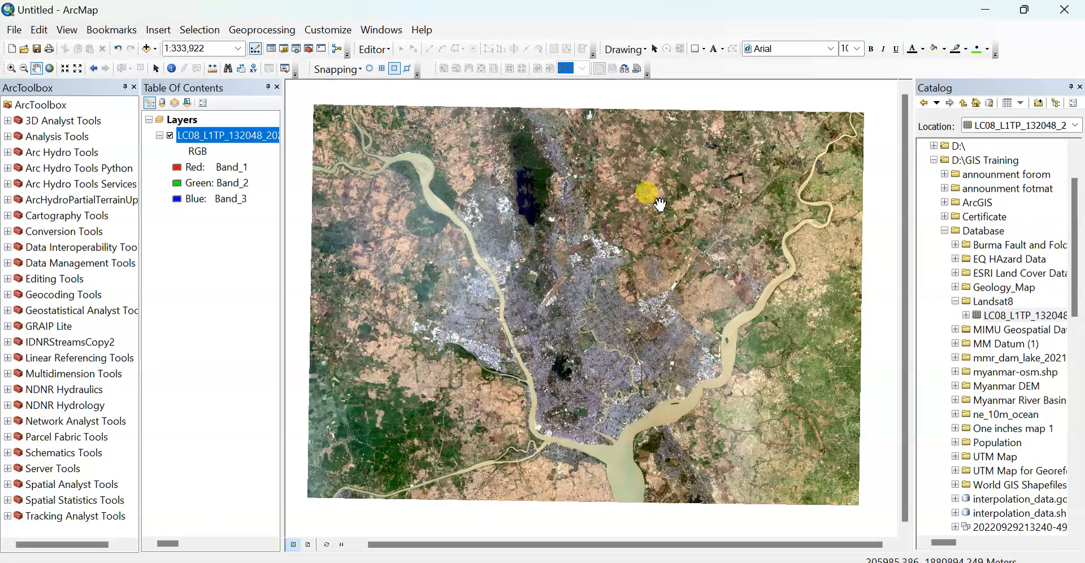
pyautogui.click(784, 559)
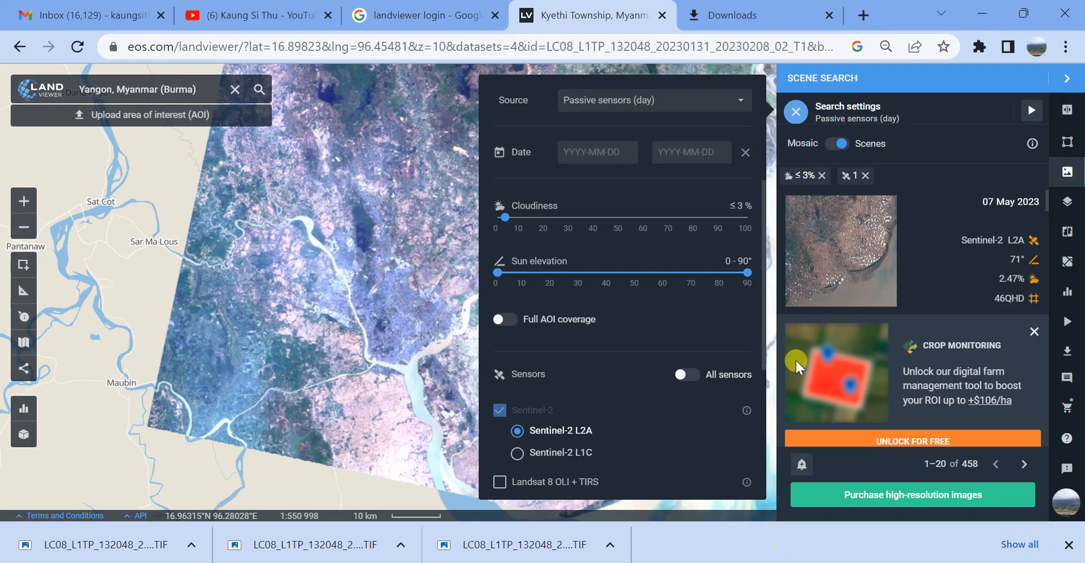